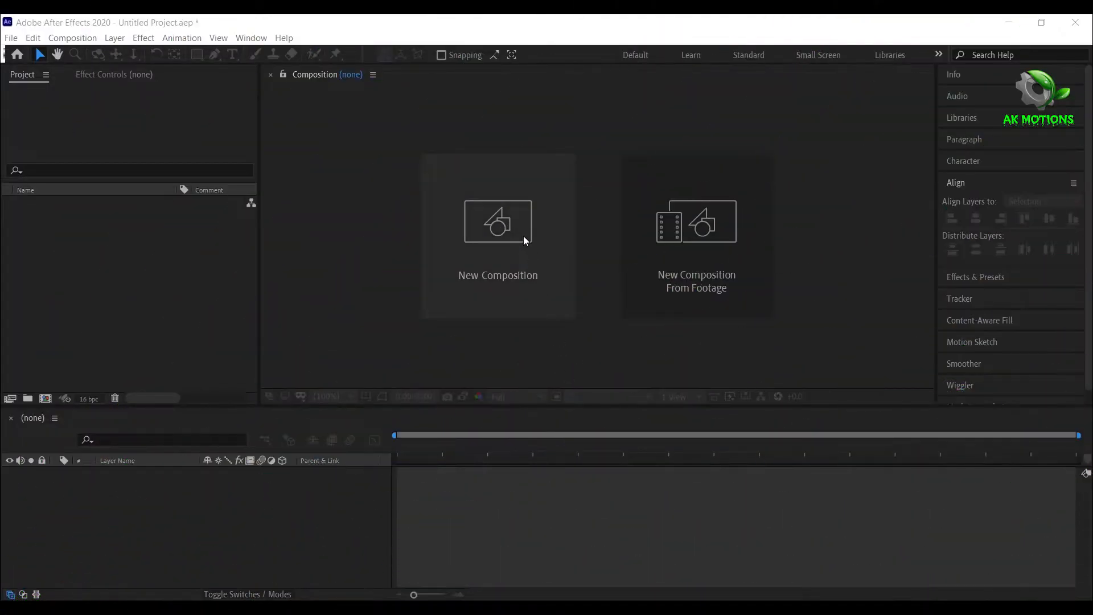
Create a 1920×1080, 60 fps, 15-second composition named Main.
click(523, 235)
text(Ma)
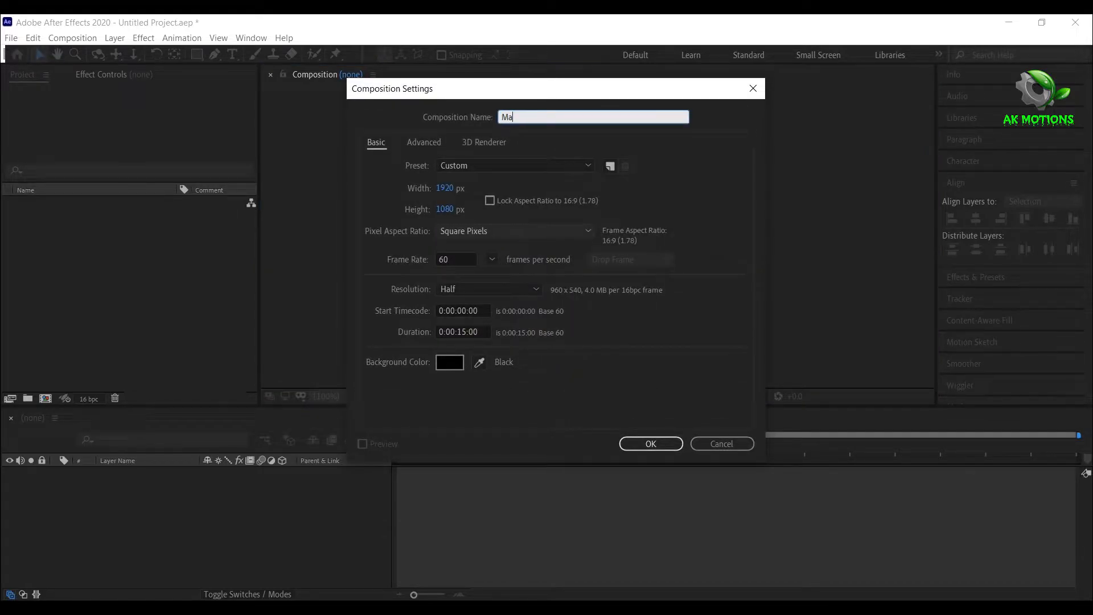
text(in)
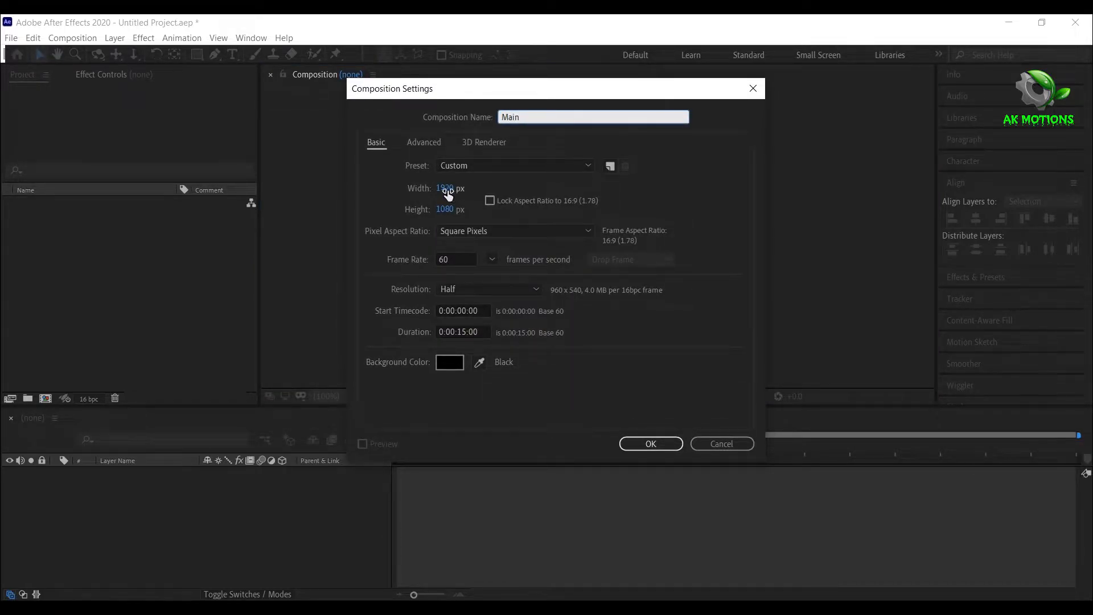
click(447, 189)
click(458, 261)
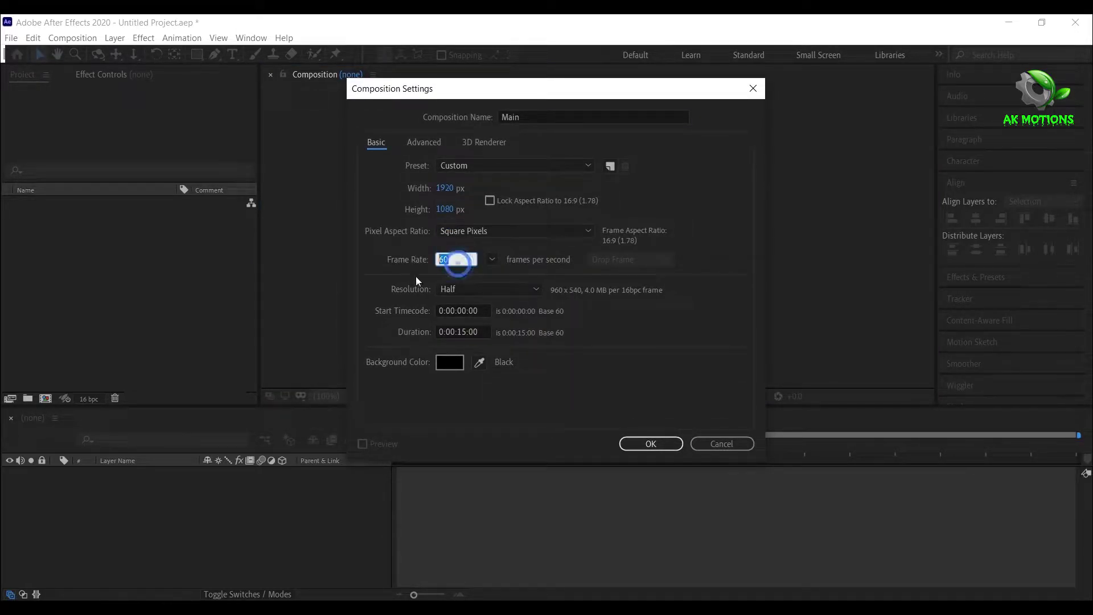
click(480, 333)
click(652, 443)
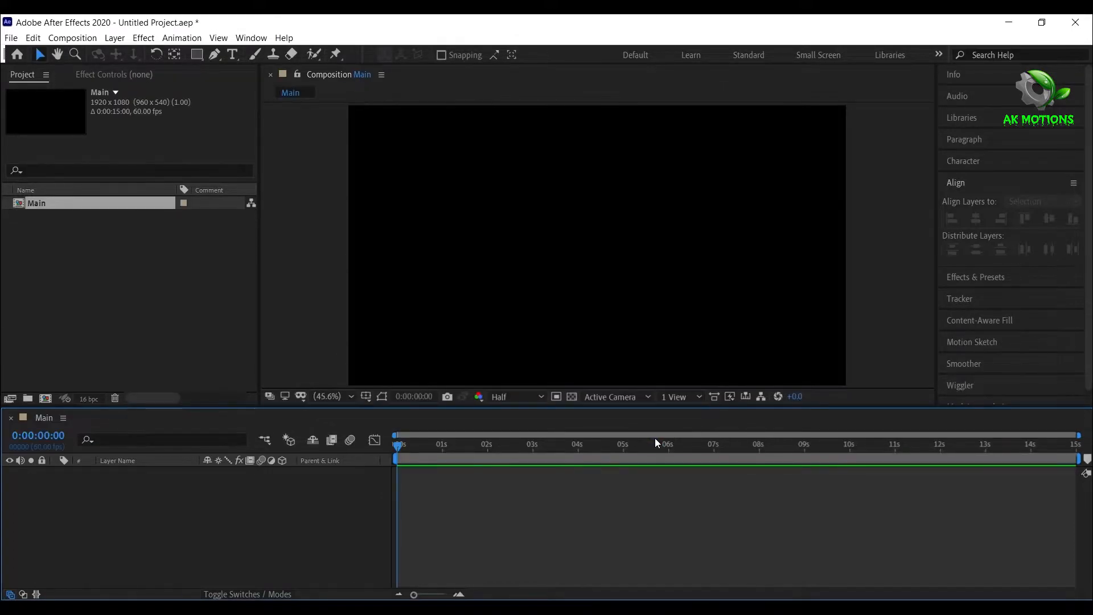
Import the particles clip, stock video, and red and white texture files.
click(92, 265)
double_click(91, 265)
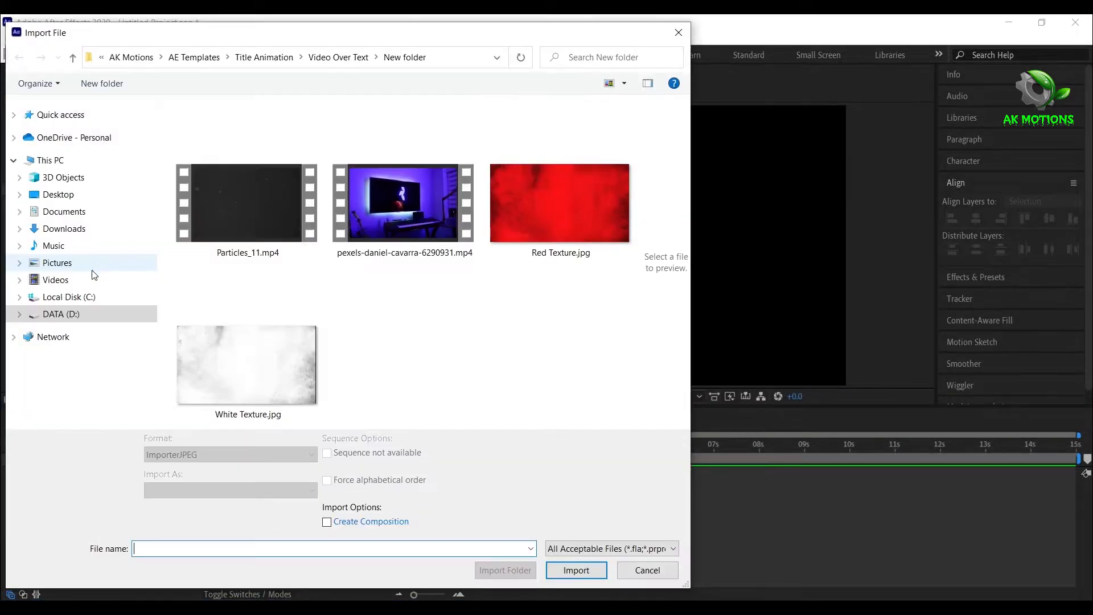
drag(522, 382, 223, 208)
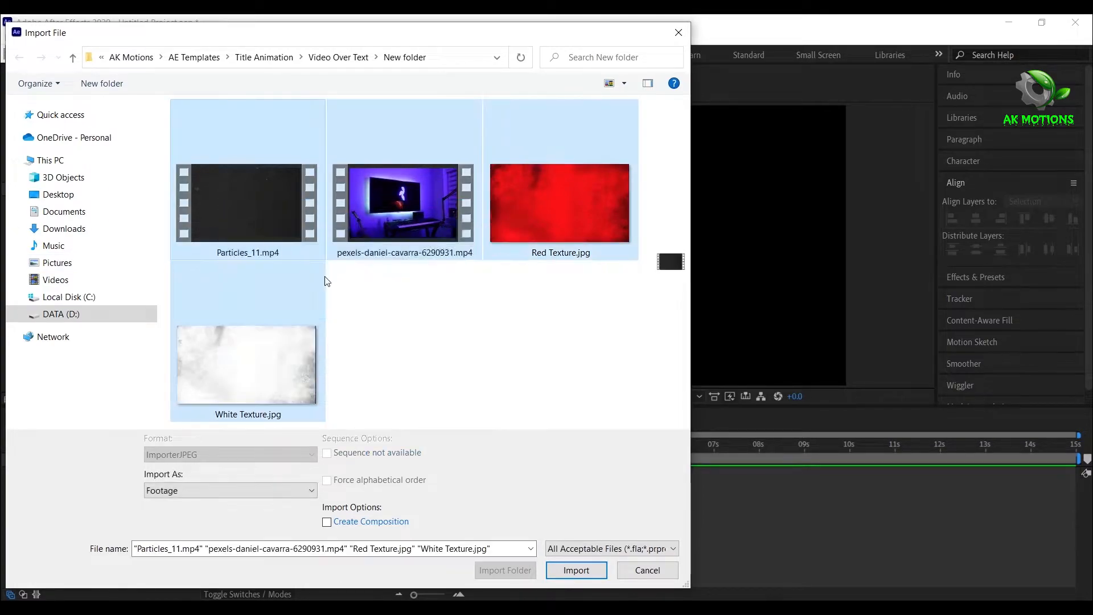
click(575, 569)
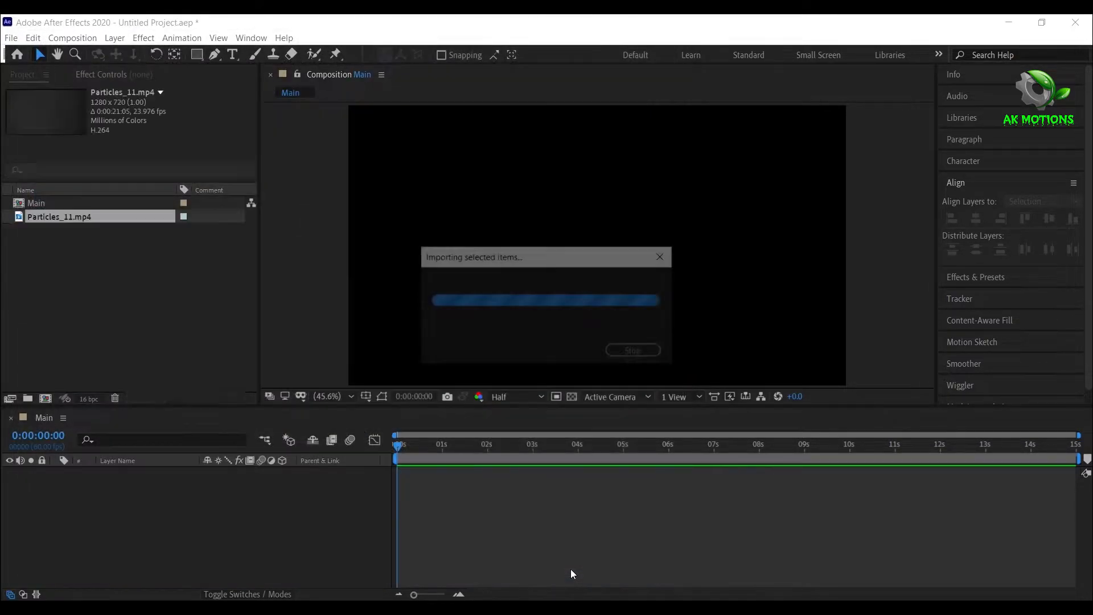
Add a new text layer reading ACTION to Main.
right_click(125, 513)
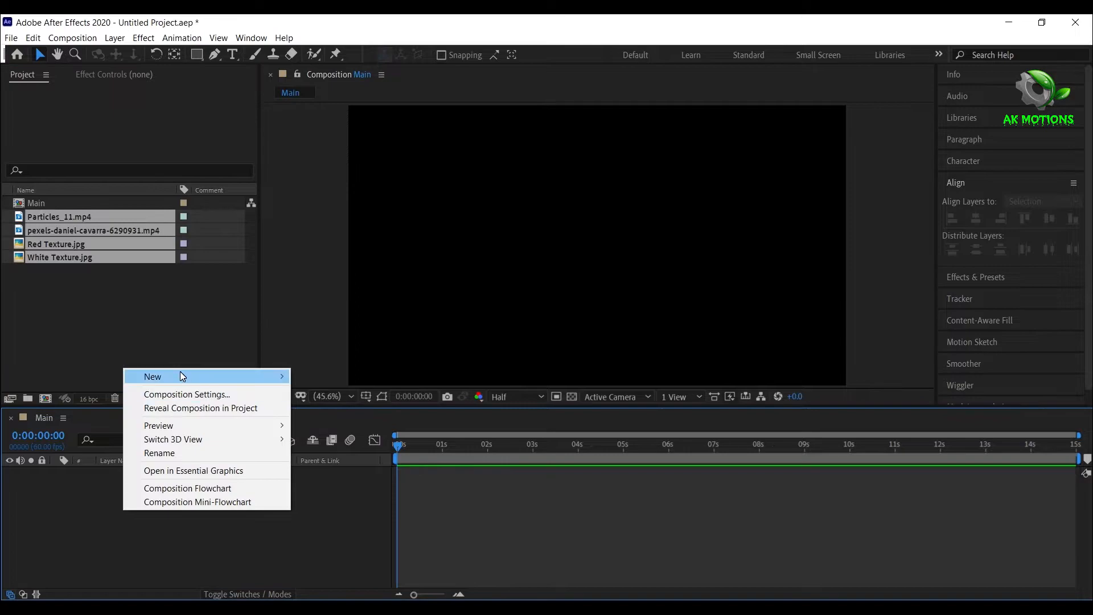
click(321, 394)
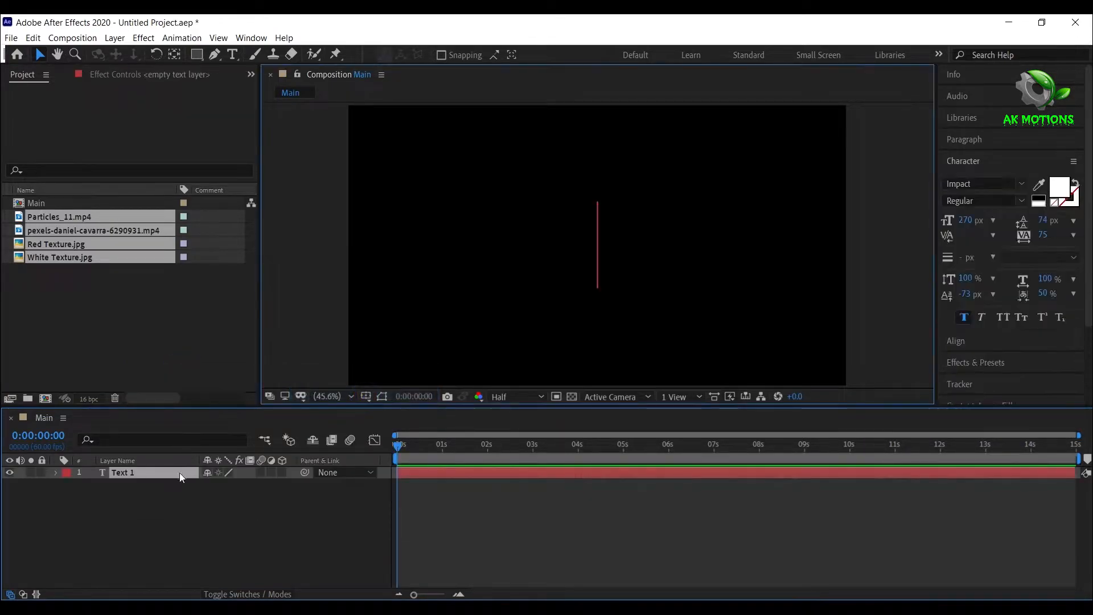
text(AC)
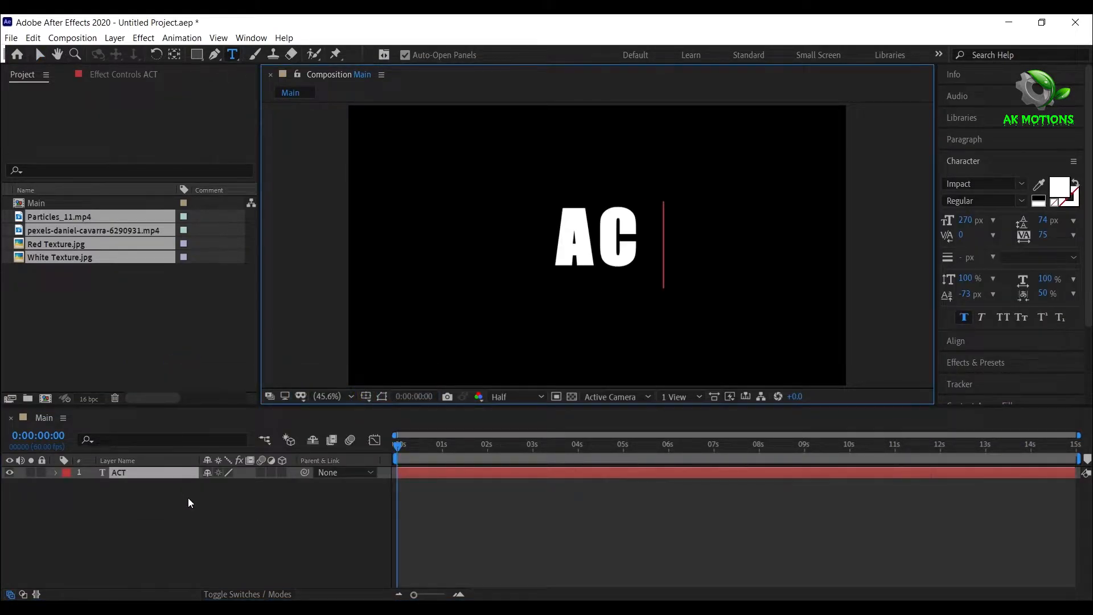
text(TION)
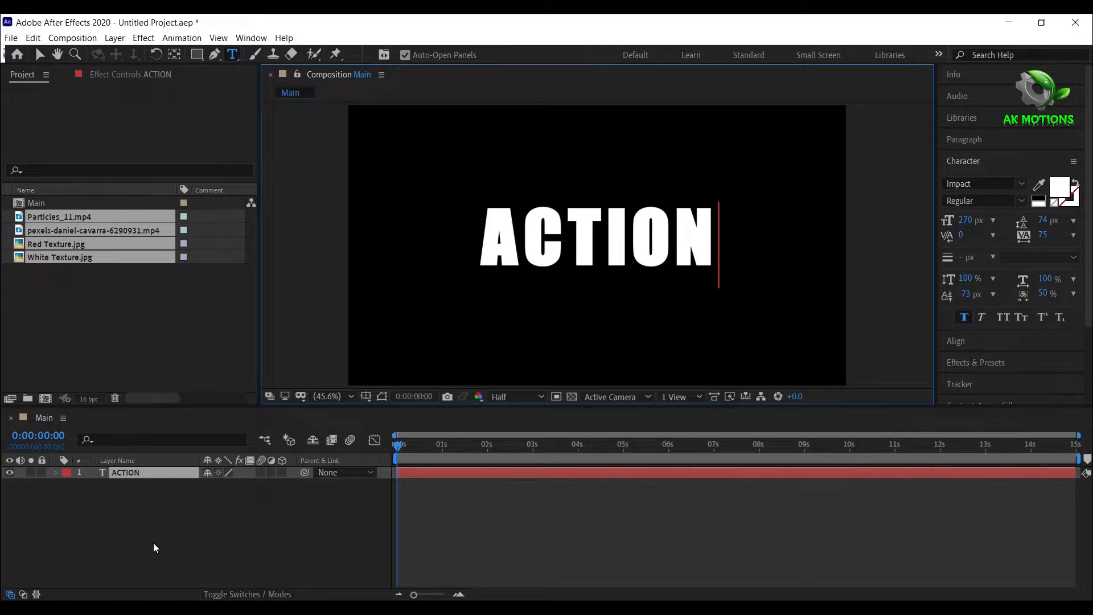
click(152, 542)
click(146, 335)
Nudge the ACTION text slightly upward via its Position property.
click(155, 473)
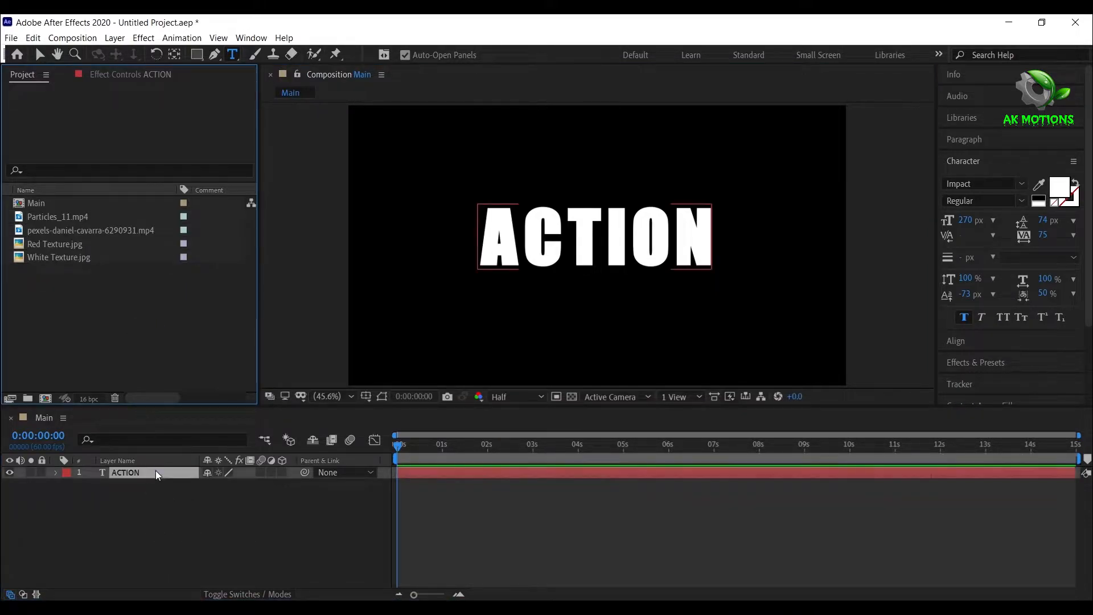
key(p)
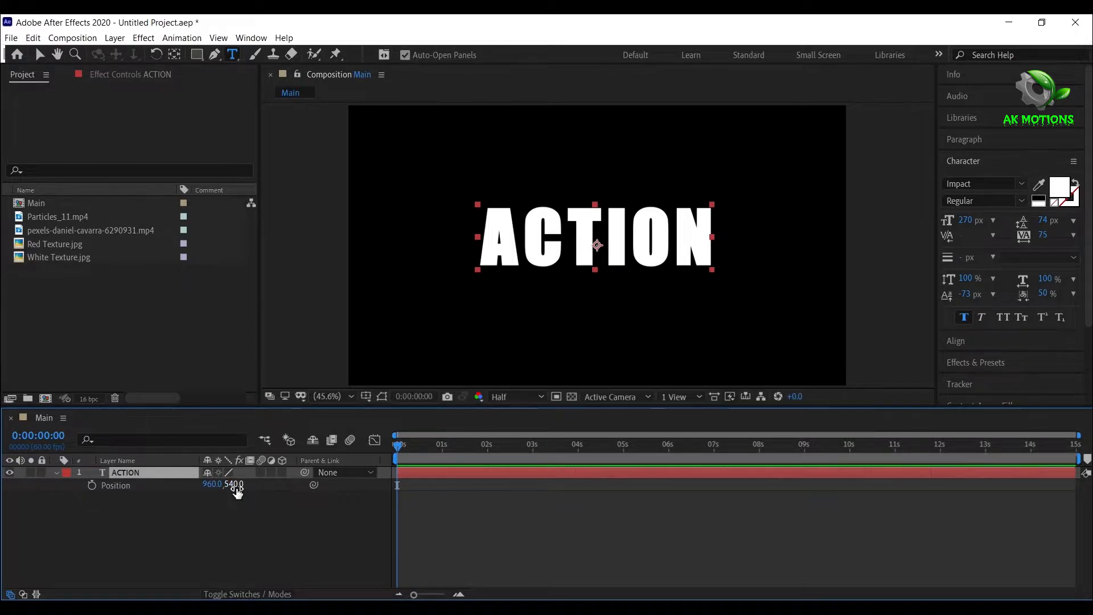
drag(237, 486, 236, 478)
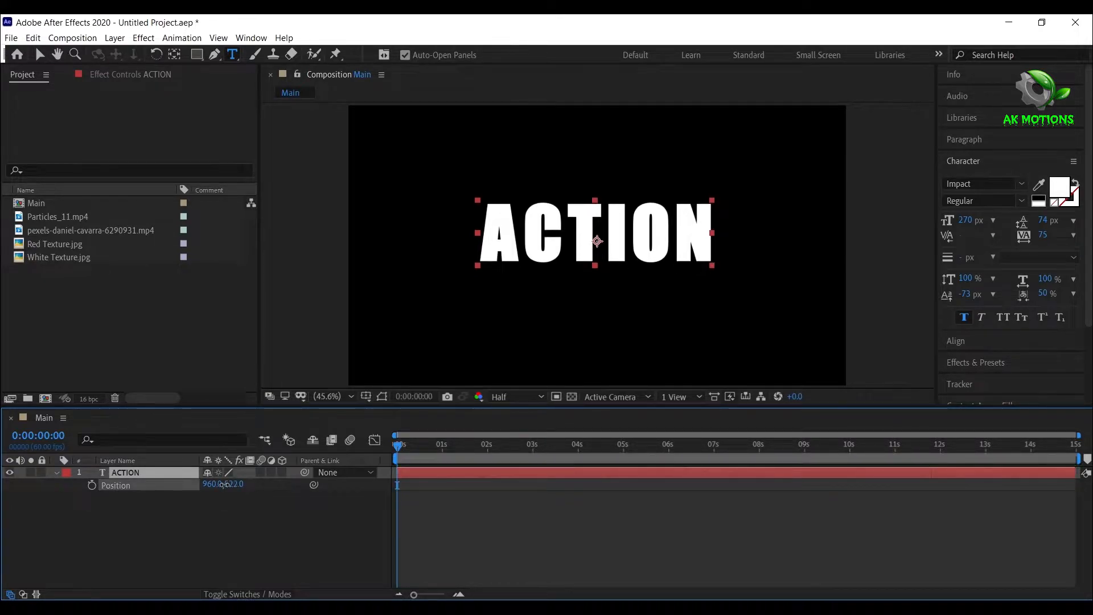
click(190, 534)
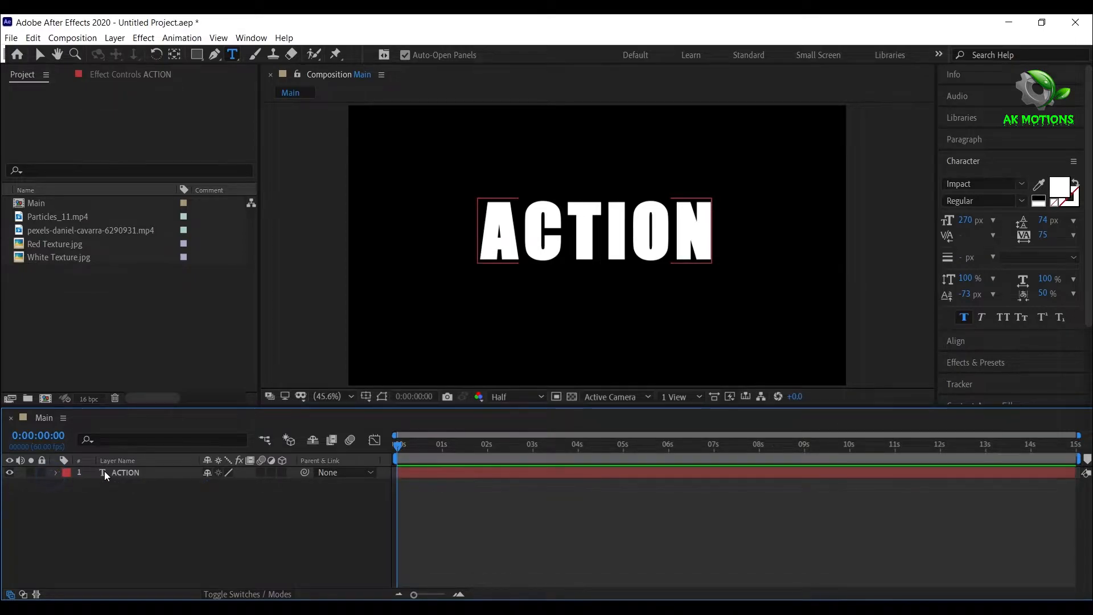
Begin pre-composing the ACTION layer into a composition named Top.
right_click(135, 474)
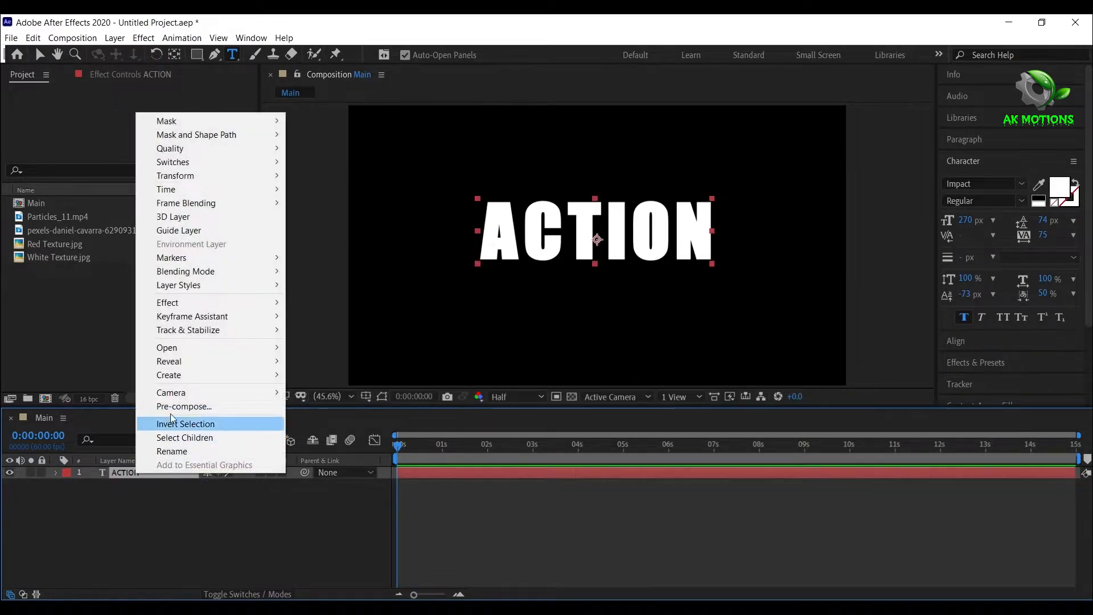
click(182, 406)
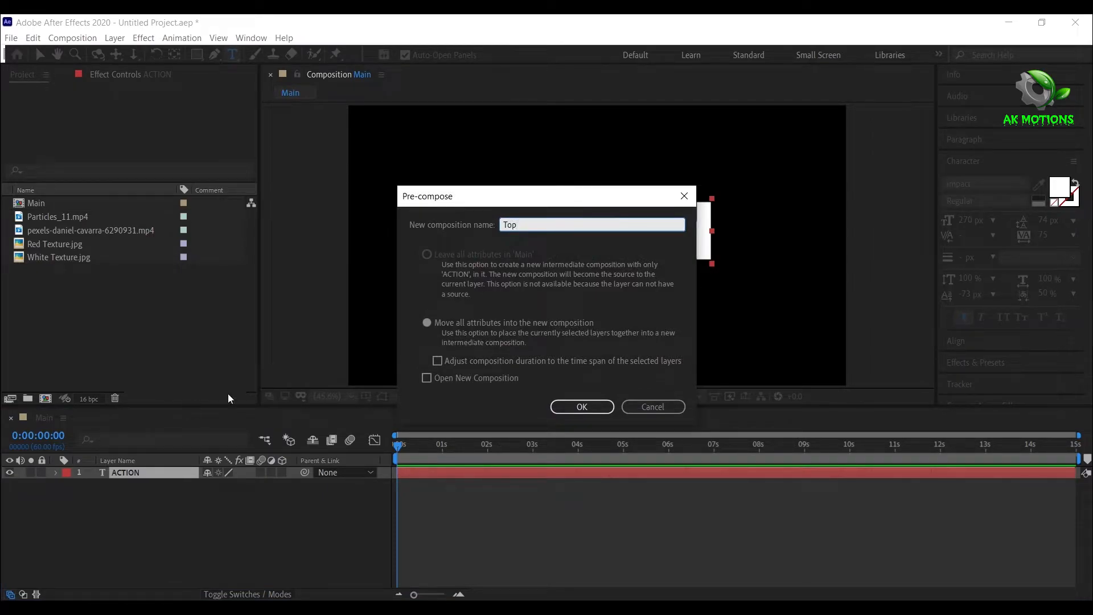
Confirm the Top pre-comp and add an IMPACT TITLE text layer above it.
click(425, 323)
click(581, 406)
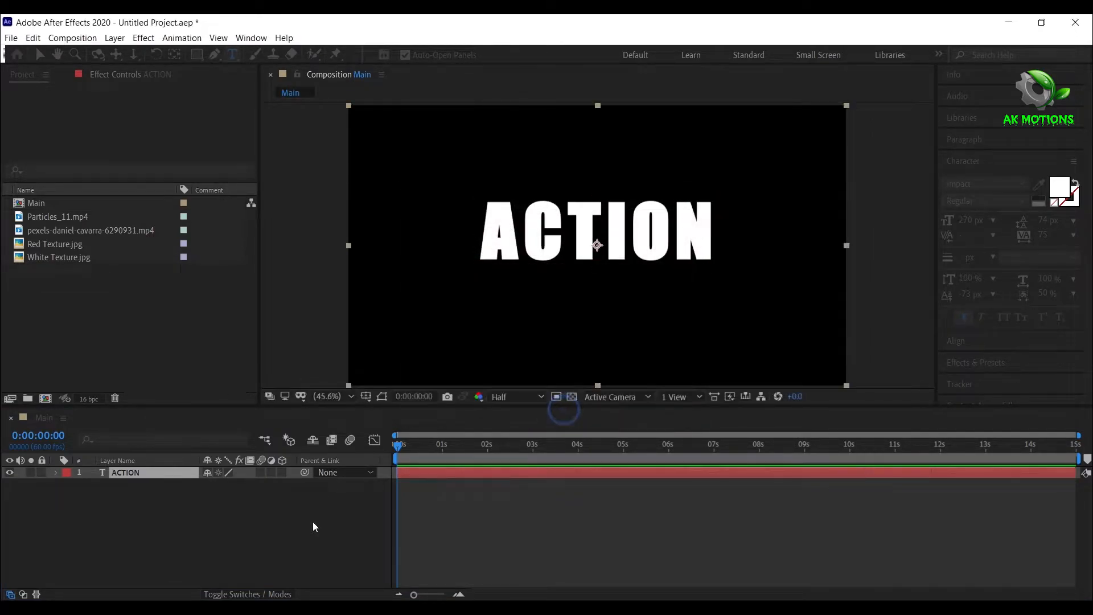
right_click(169, 566)
mouse_move(247, 428)
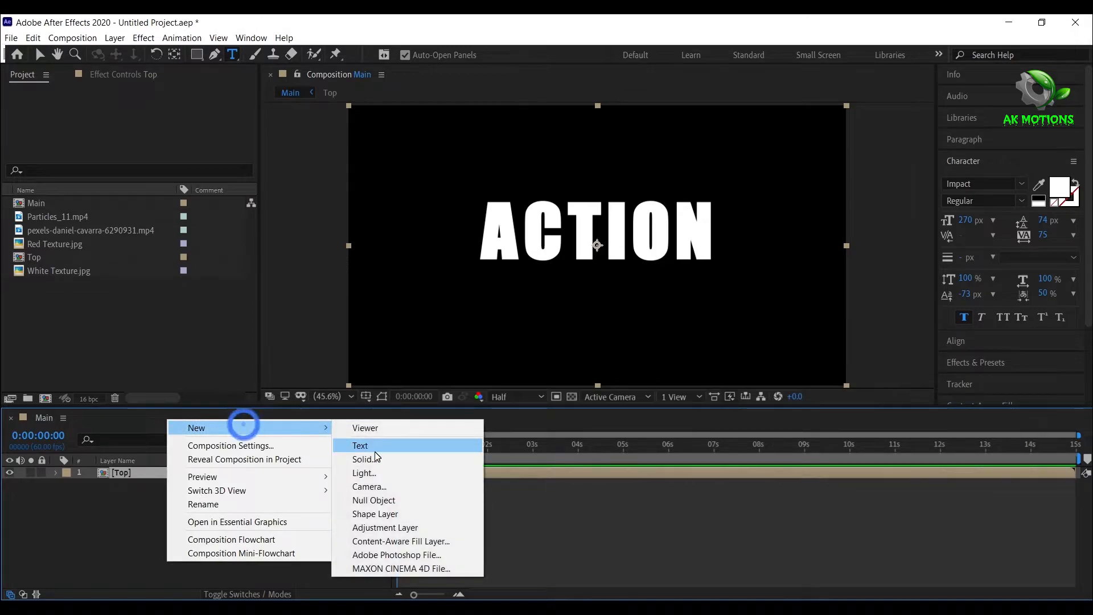
click(359, 445)
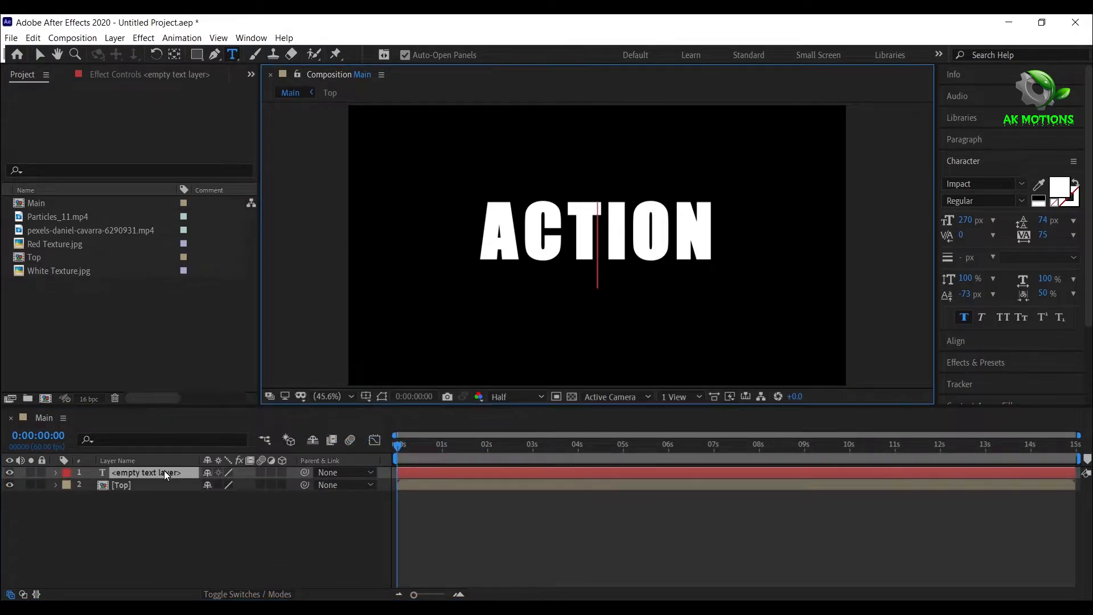
text(IM)
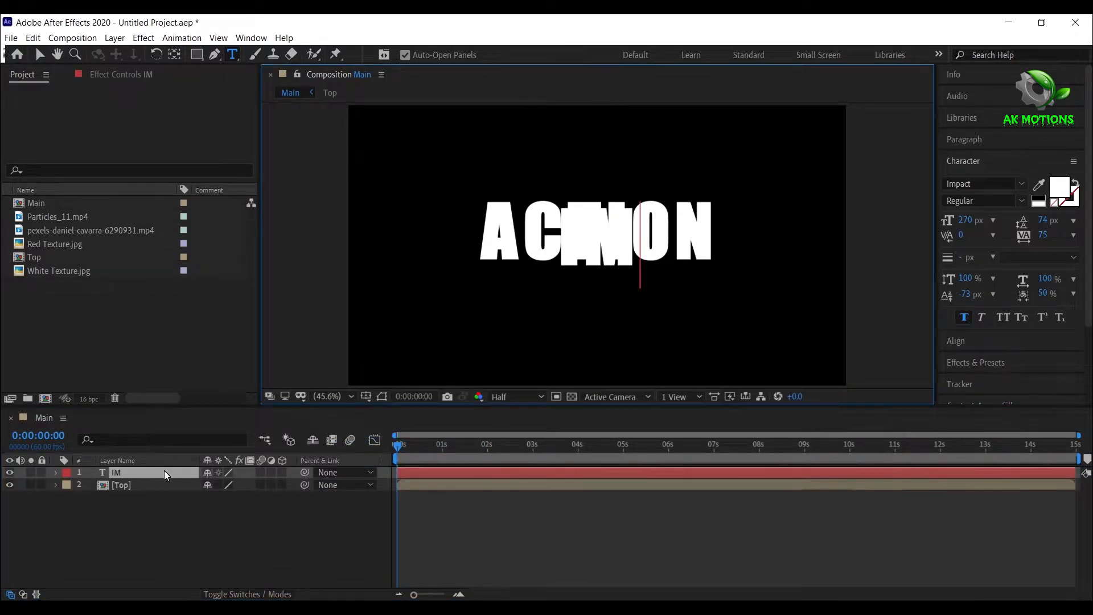
text(PACT)
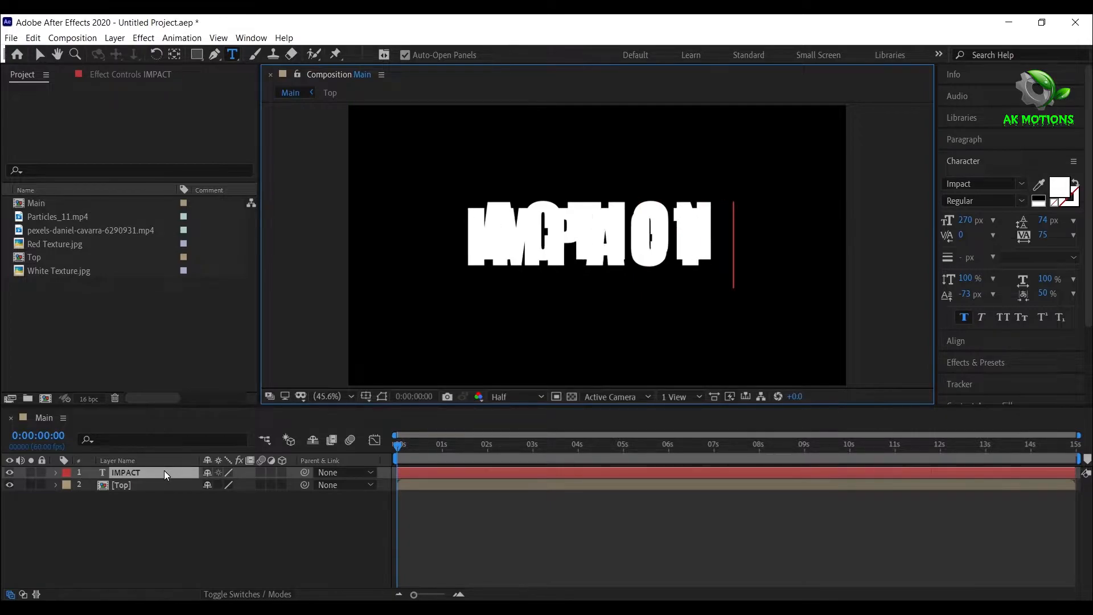
text( TITLE)
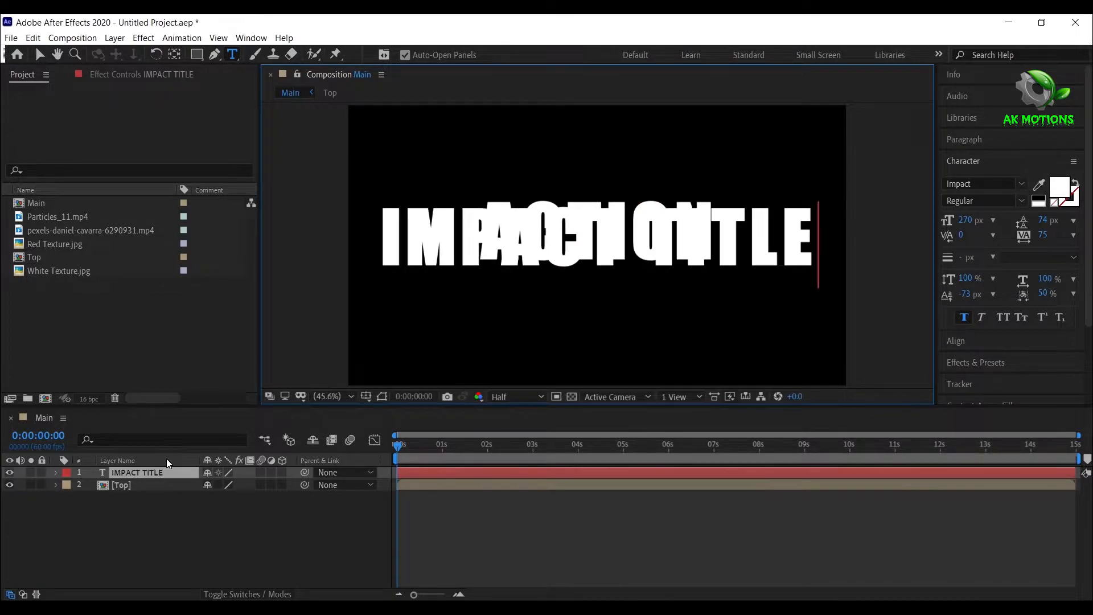
click(167, 474)
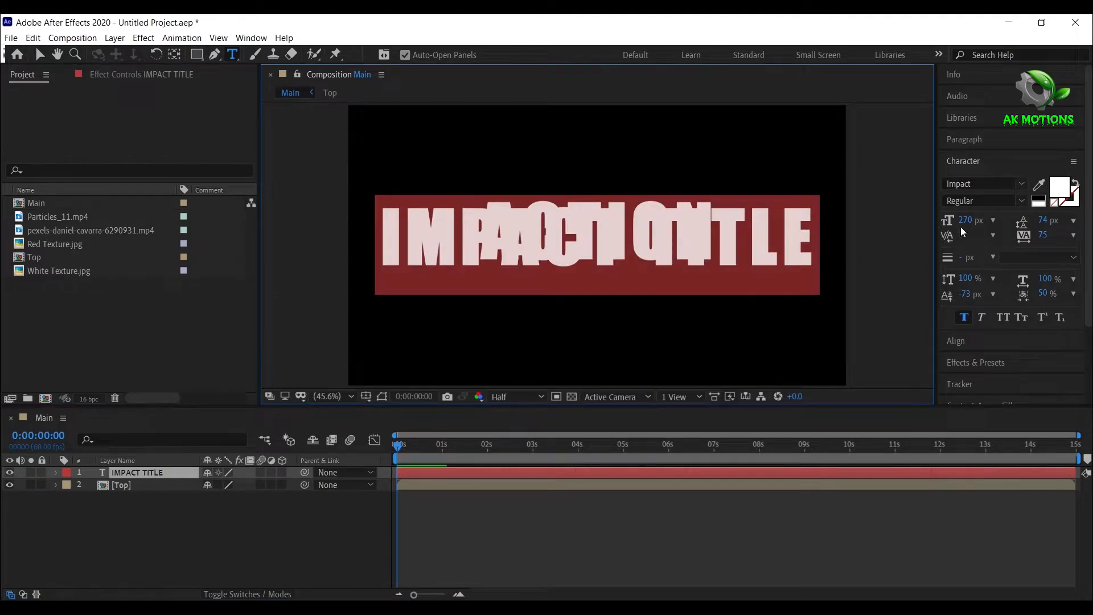
Shrink IMPACT TITLE and position it just below ACTION.
drag(965, 221, 888, 236)
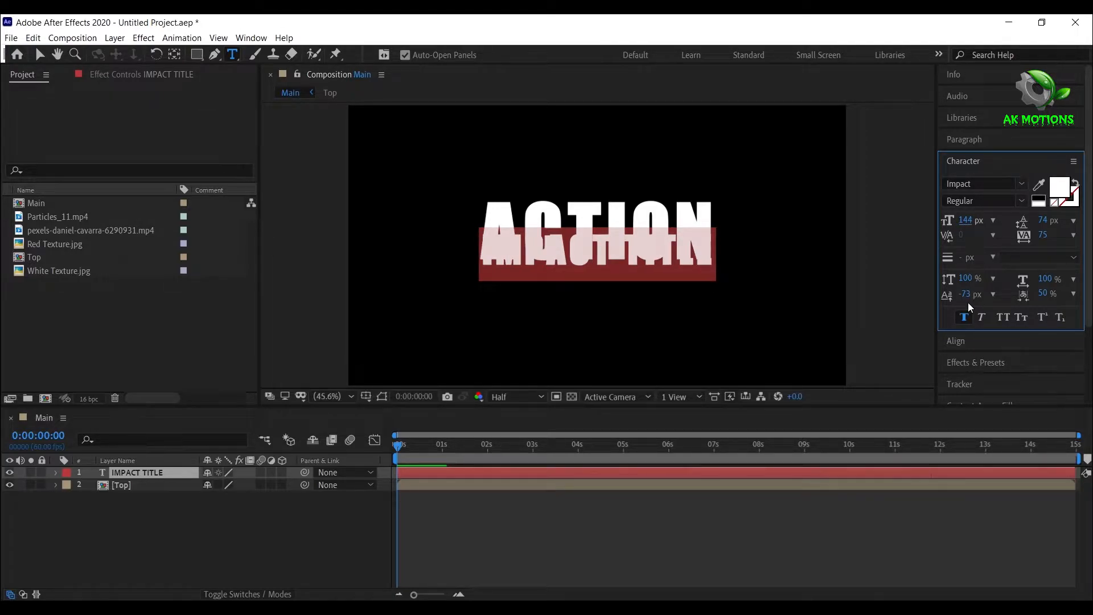
drag(969, 294, 905, 312)
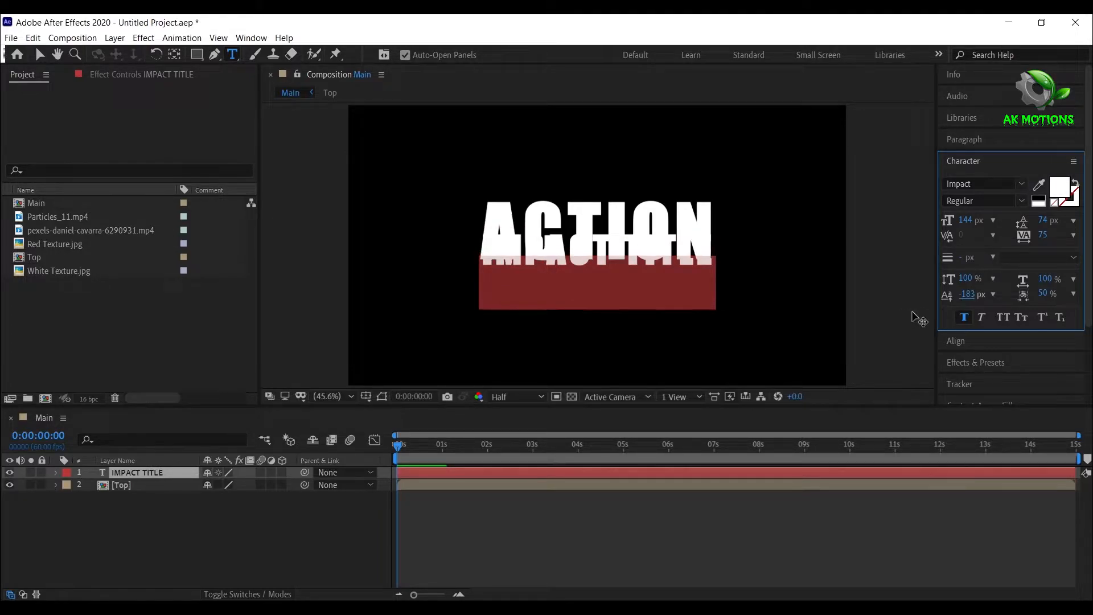
drag(969, 295, 969, 299)
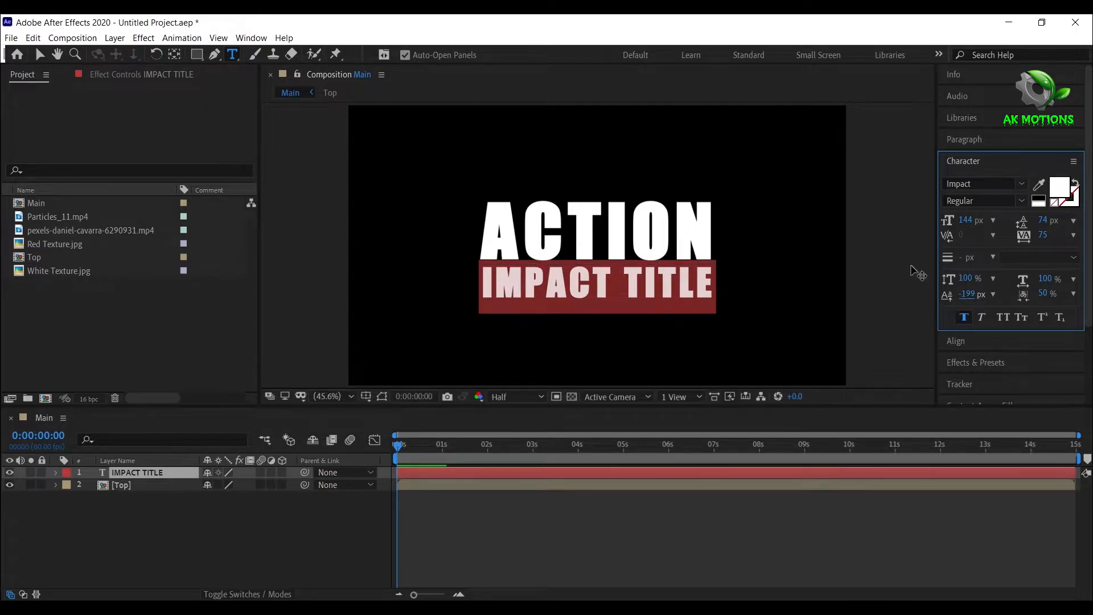
click(239, 508)
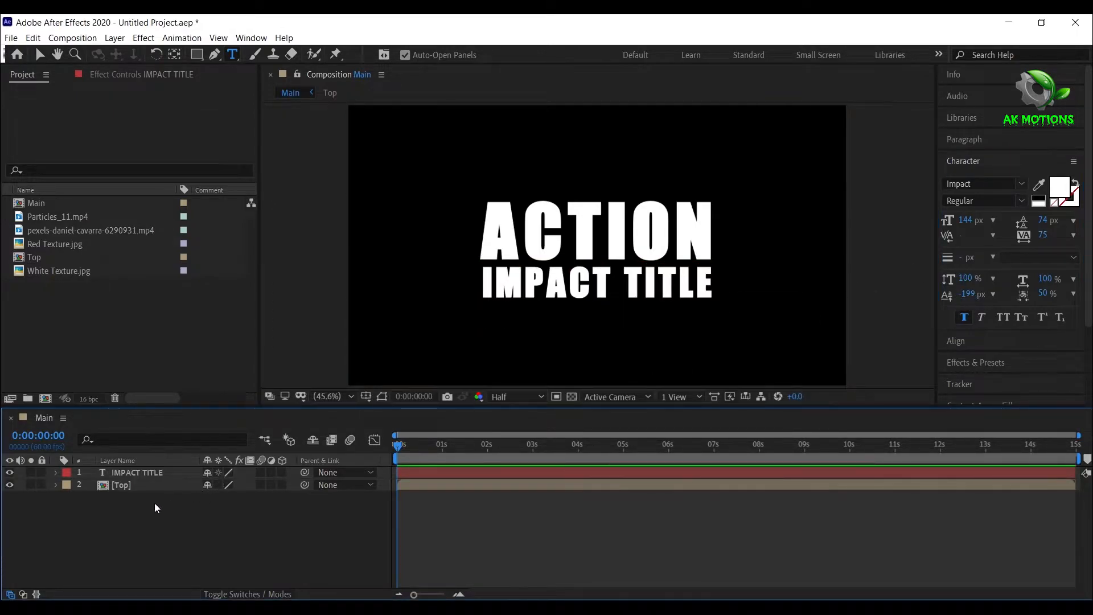
Begin pre-composing IMPACT TITLE into its own composition named Bottom.
right_click(152, 466)
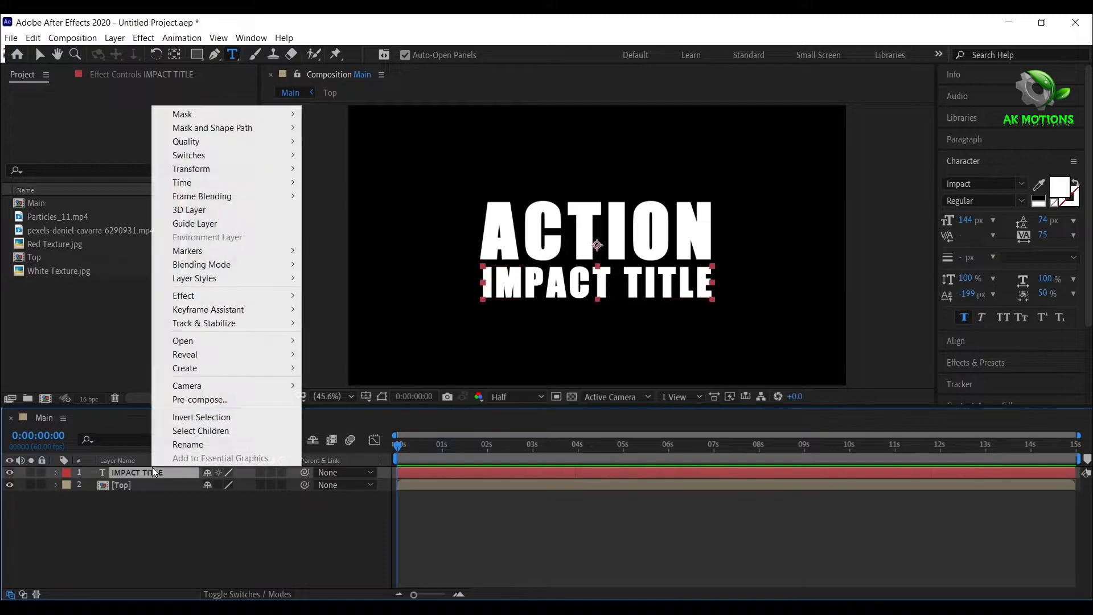
click(194, 410)
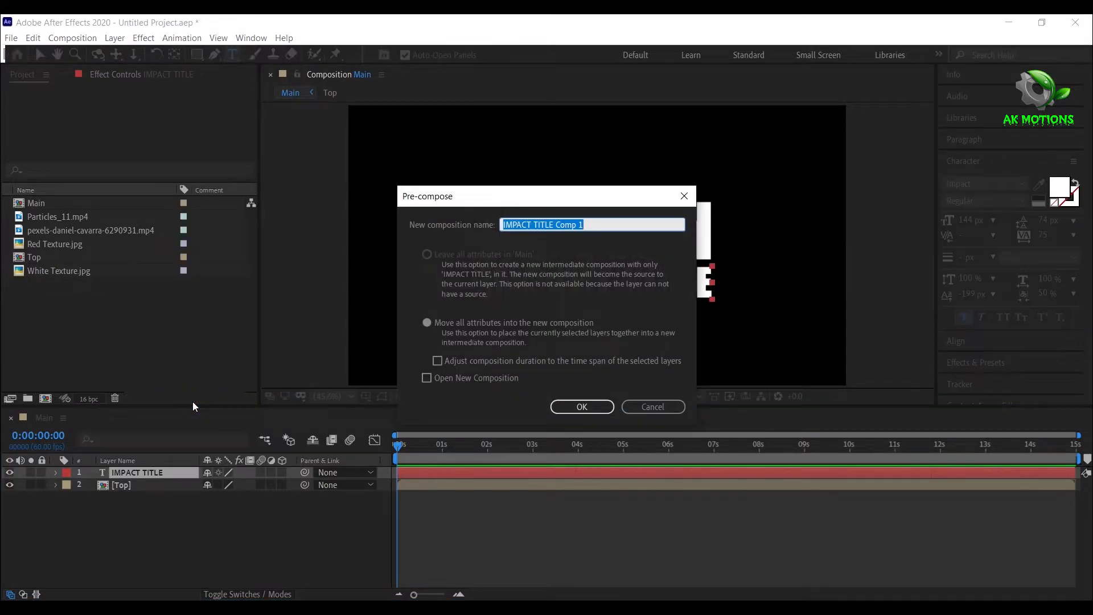
text(Bottom)
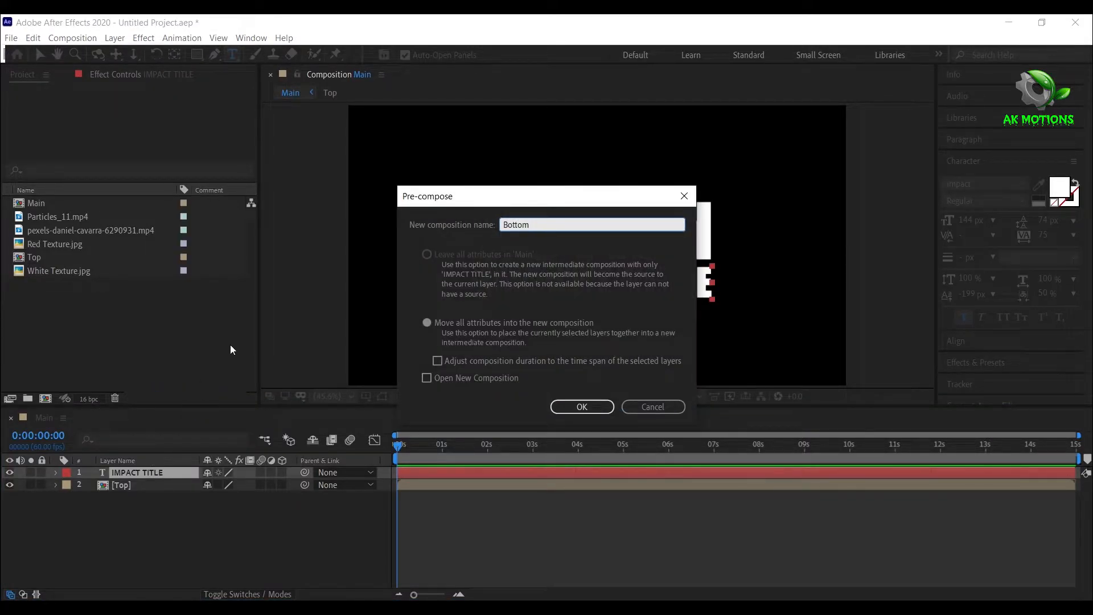
Confirm the Bottom pre-comp and move Top above Bottom in the layer stack.
click(426, 322)
click(581, 407)
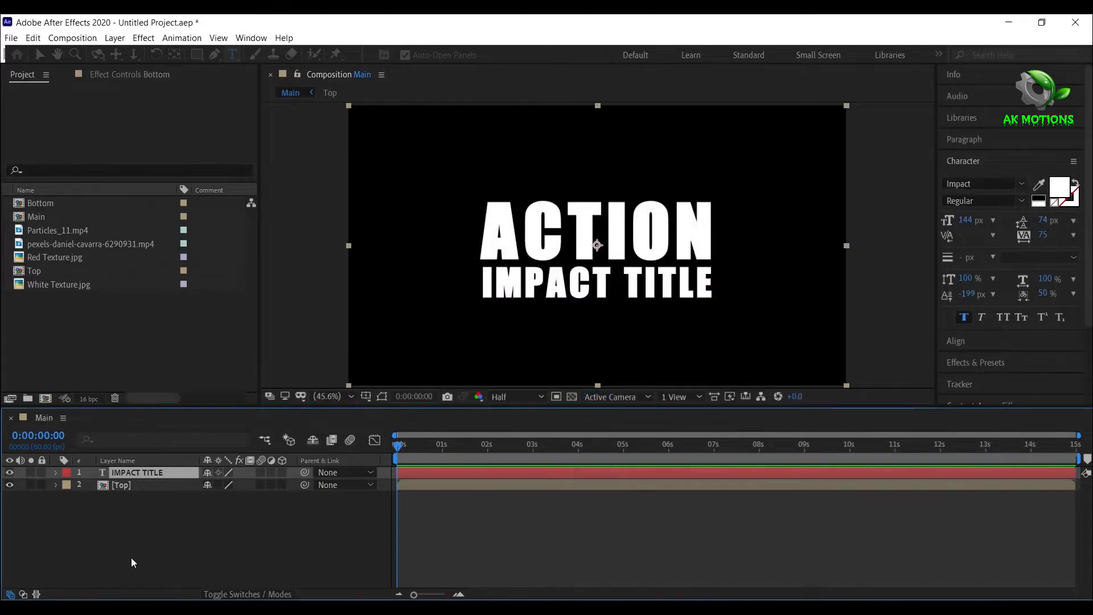
drag(133, 487, 133, 468)
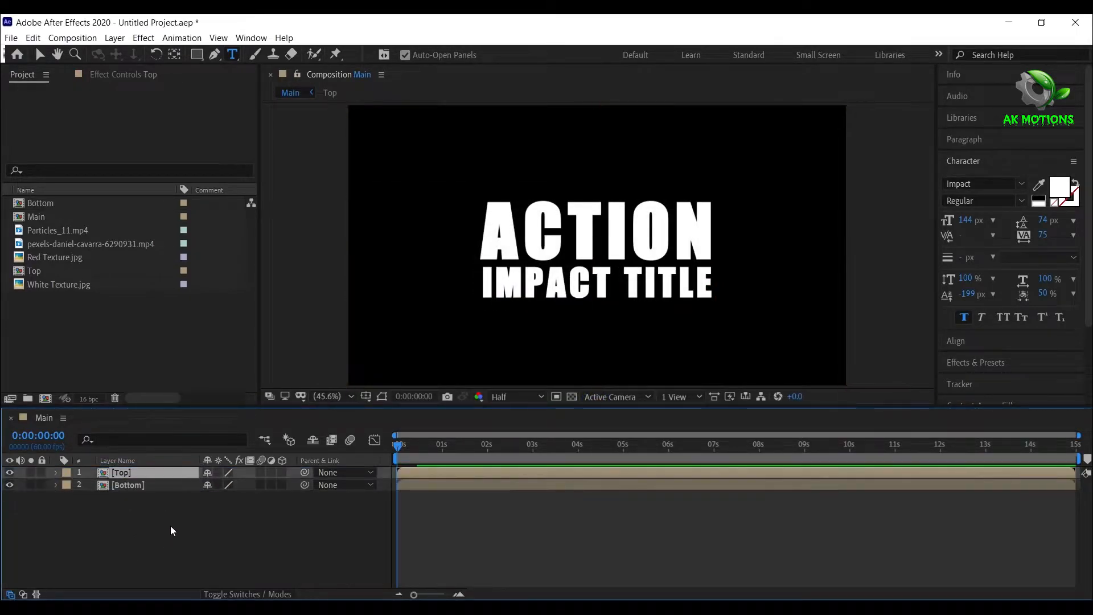
click(170, 524)
click(9, 487)
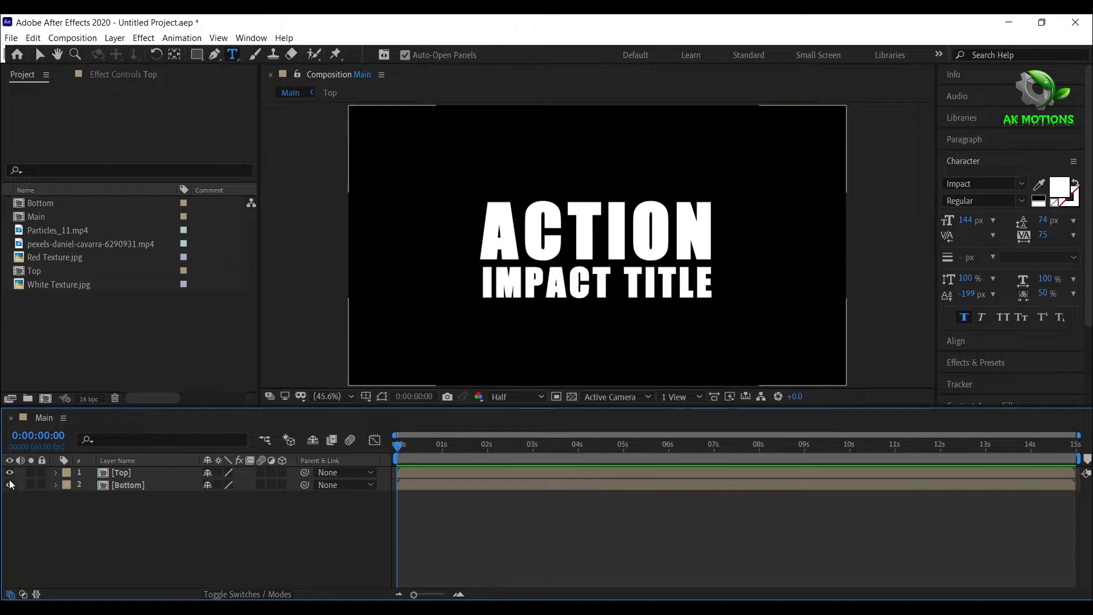
click(10, 473)
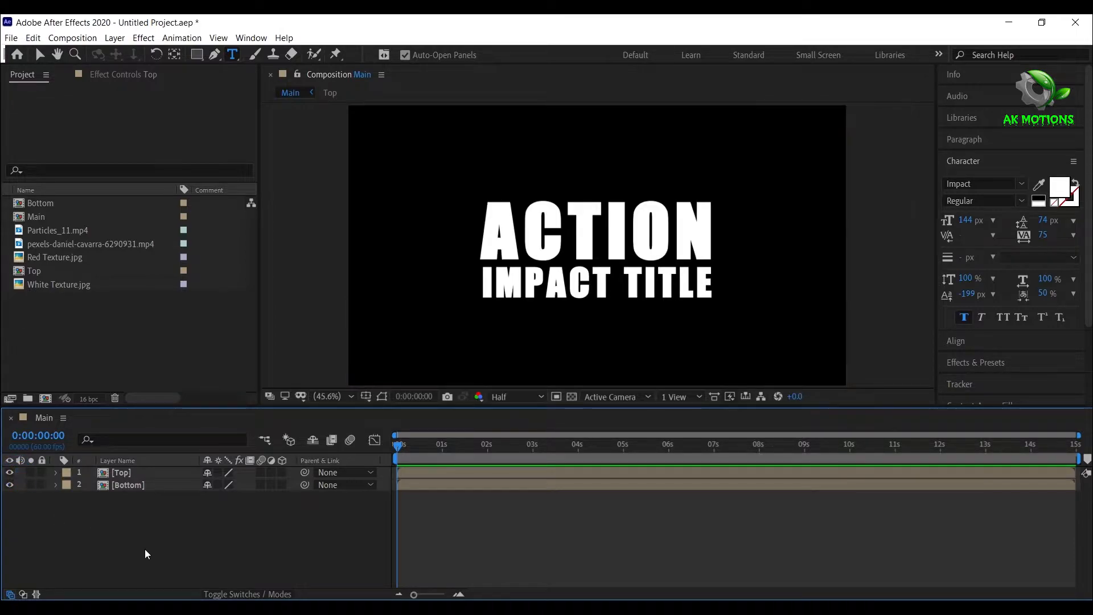
Create a Red Texture composition from Red Texture.jpg and return to Main.
click(73, 258)
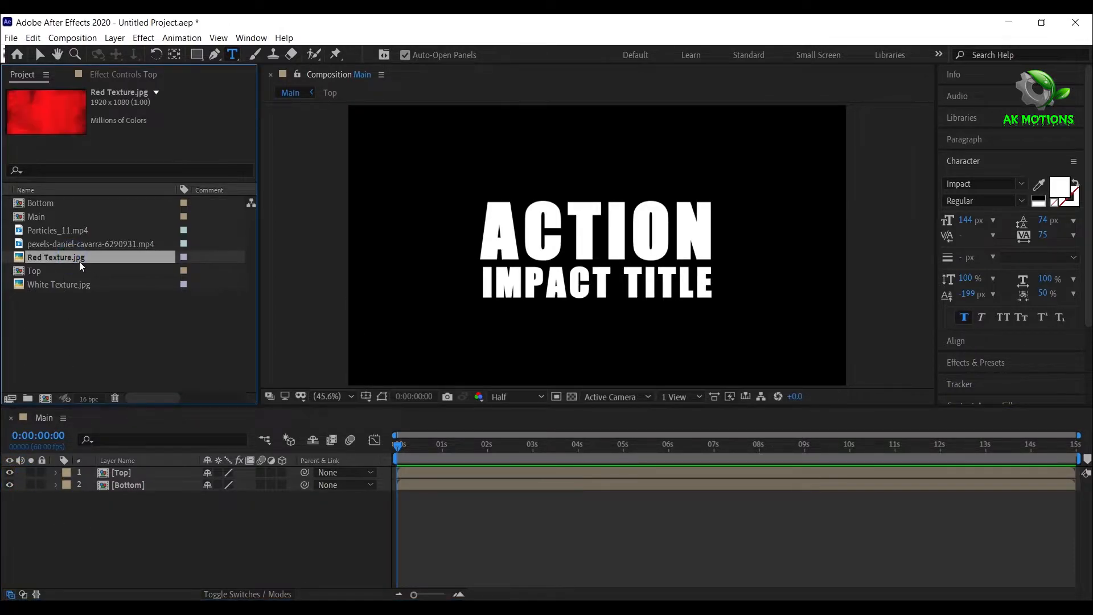
drag(79, 259, 47, 398)
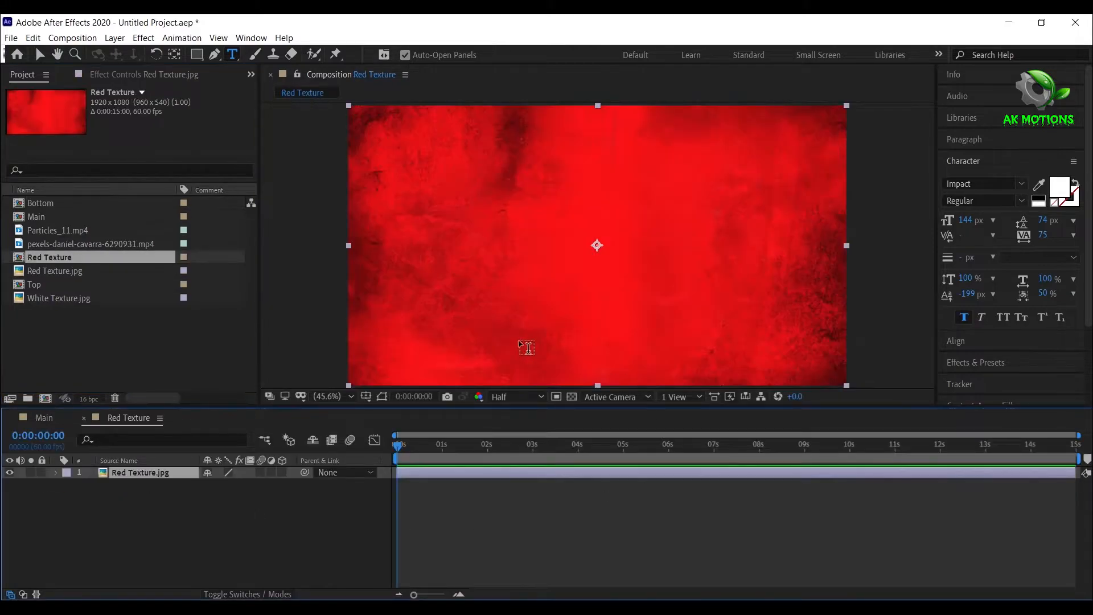
click(83, 419)
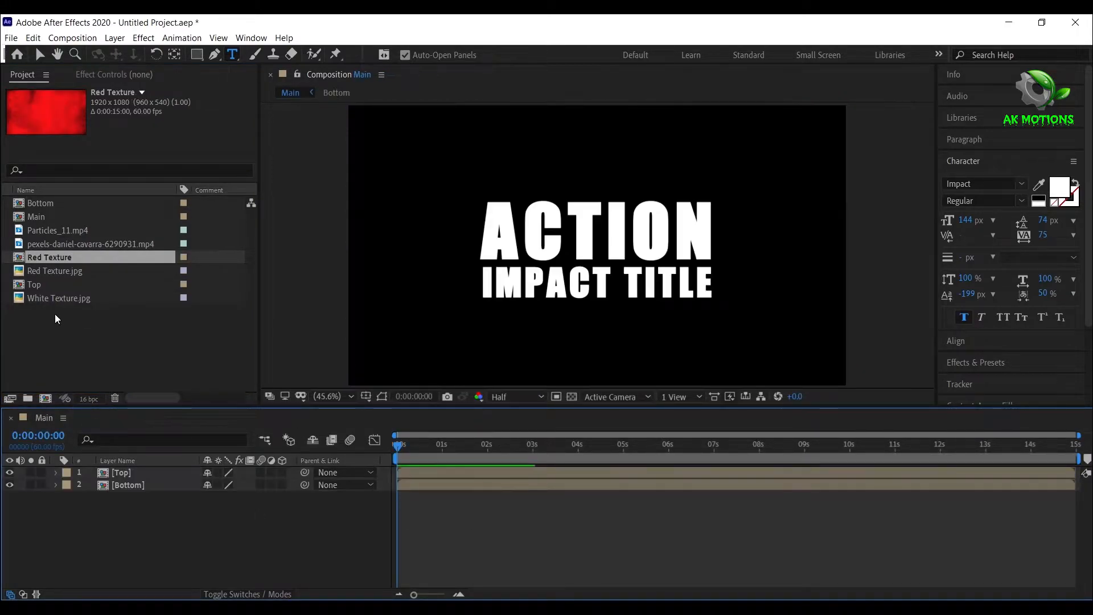
click(54, 324)
Create a White Texture composition from White Texture.jpg and return to Main.
click(59, 298)
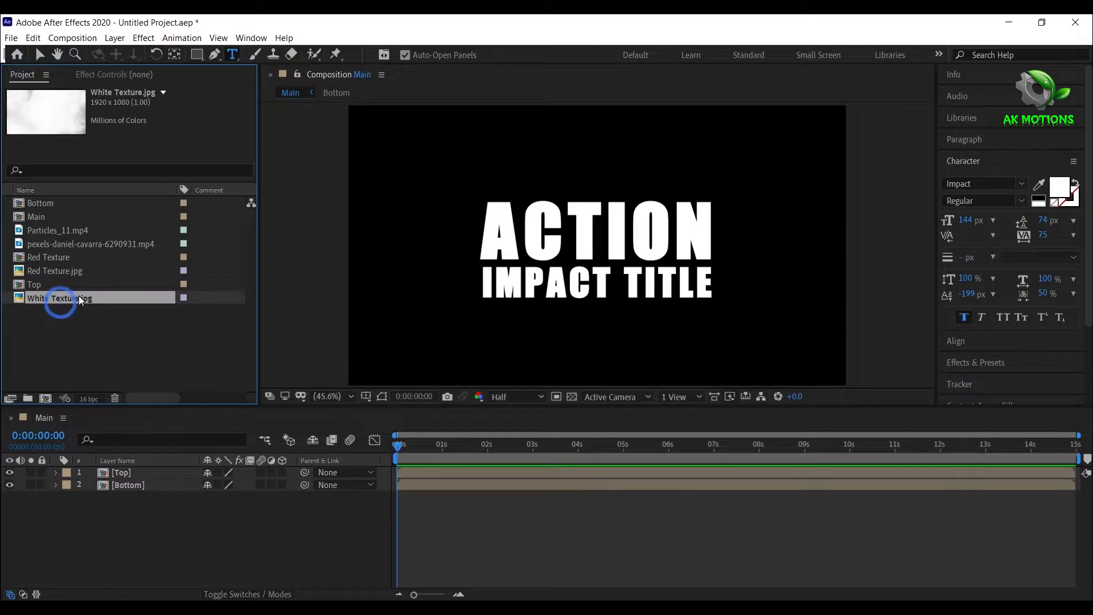
drag(61, 299, 46, 398)
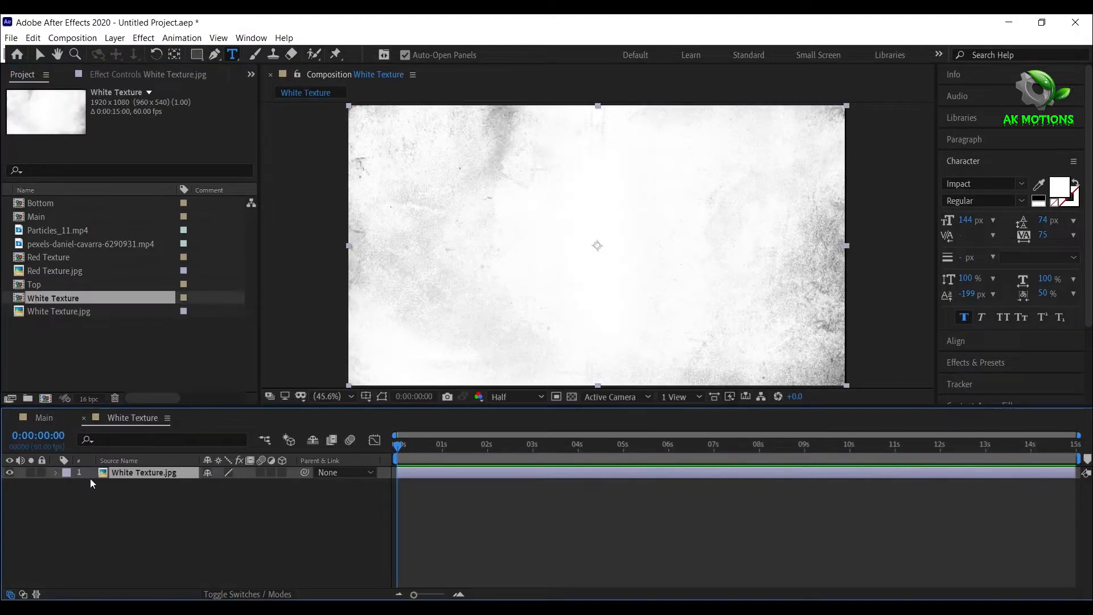
click(83, 418)
click(80, 346)
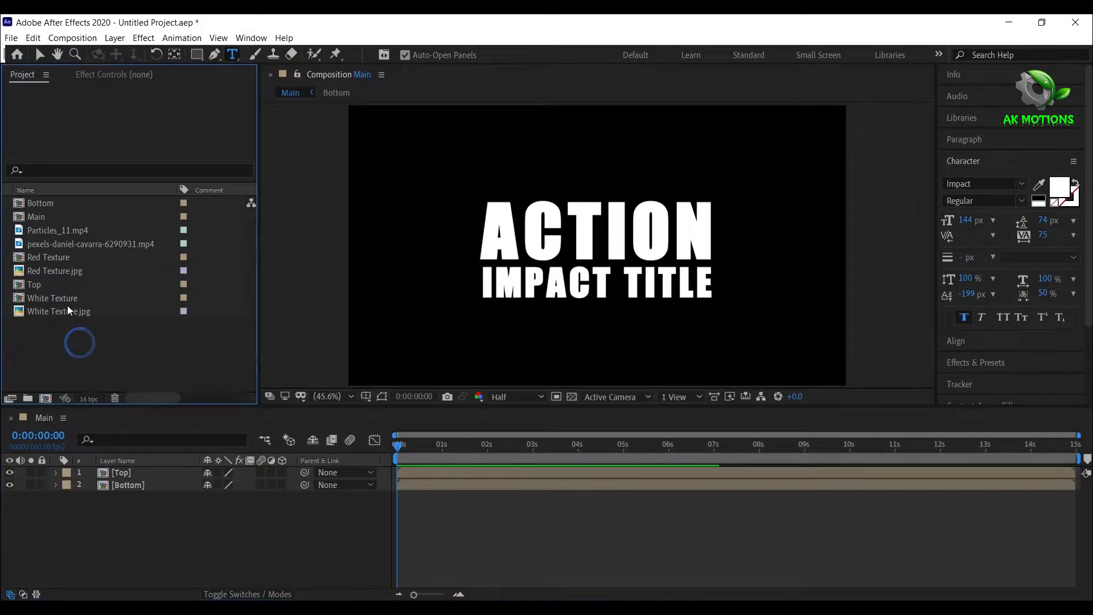
Place Red Texture under Top and set its track matte to Alpha Matte [Top].
drag(40, 259, 126, 478)
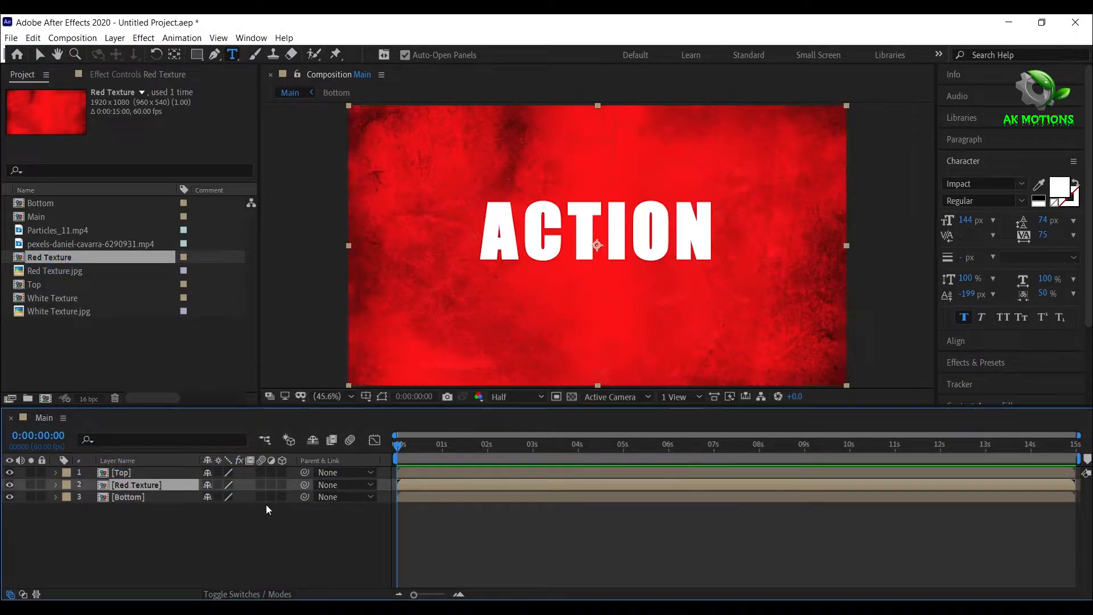
click(245, 593)
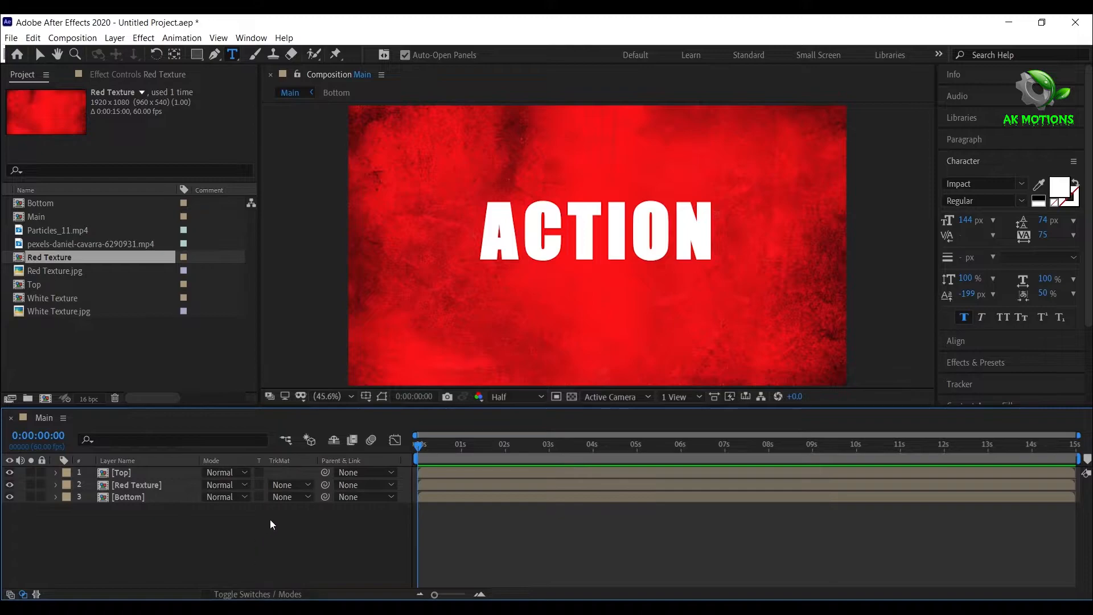
click(297, 485)
click(293, 518)
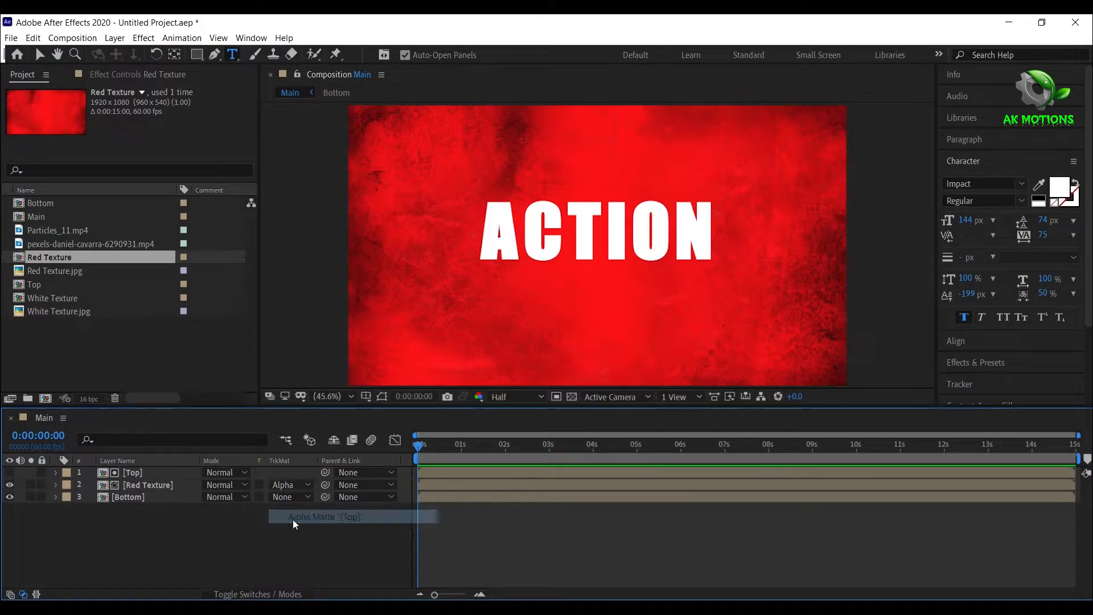
Place White Texture under Bottom with Alpha Matte [Bottom], then select all layers.
click(136, 497)
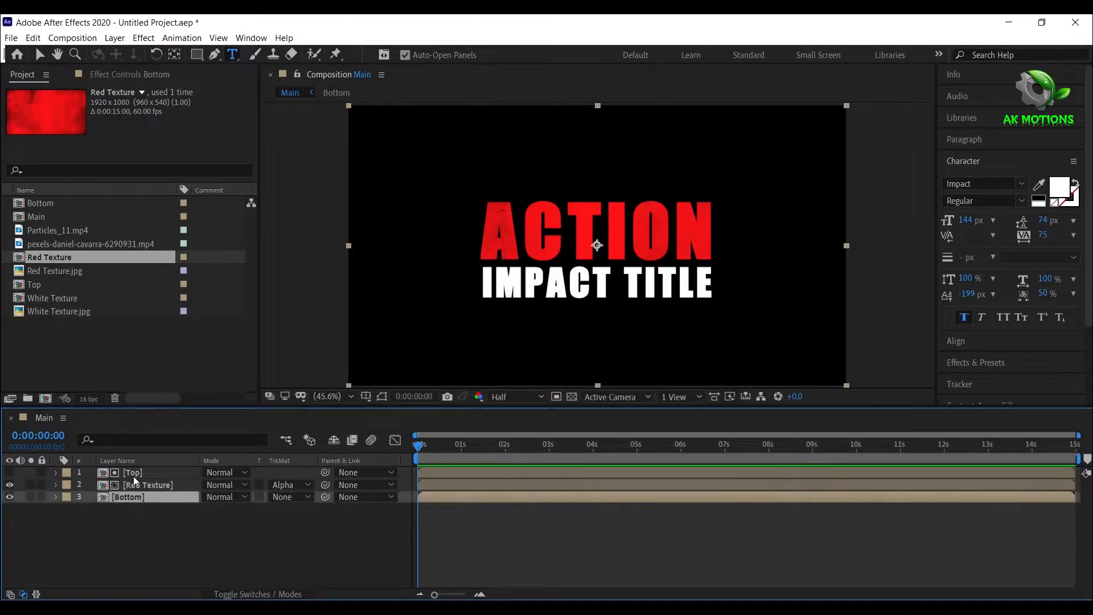
click(55, 298)
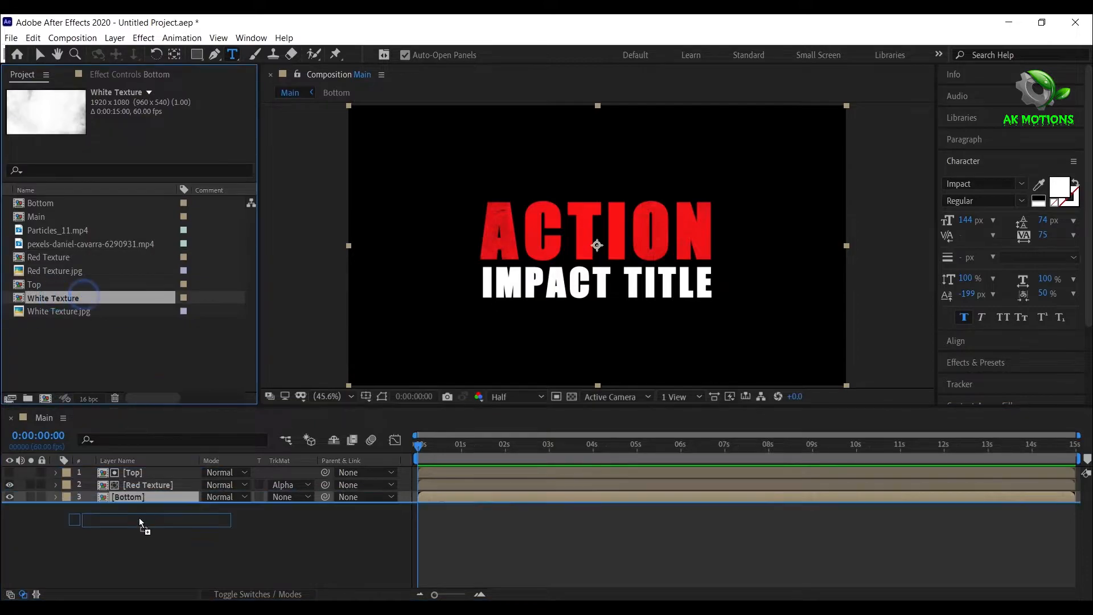
drag(84, 298, 145, 522)
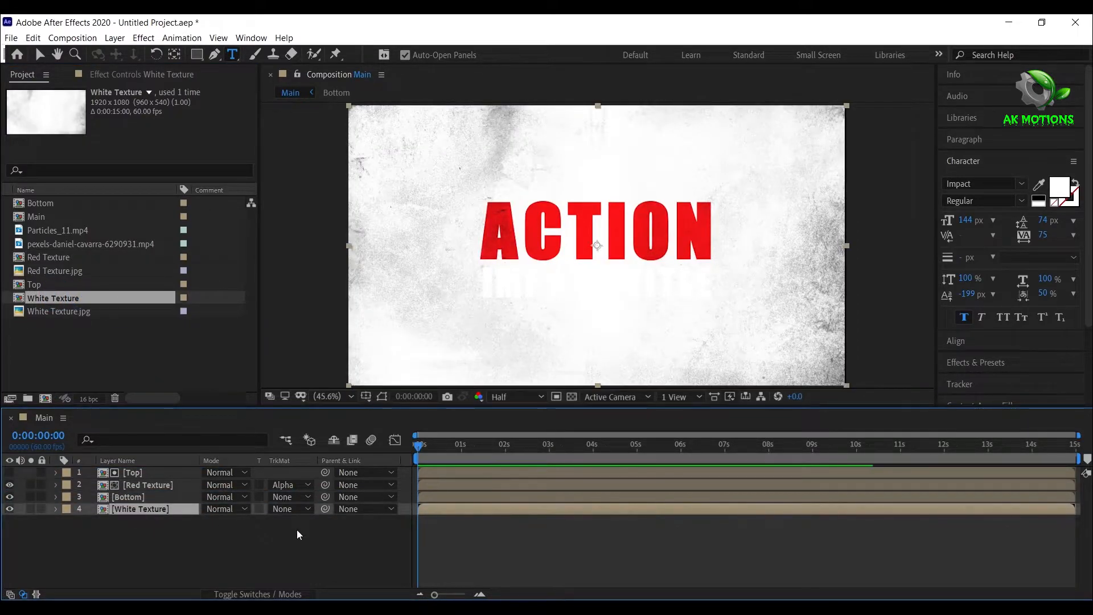
click(293, 510)
click(306, 542)
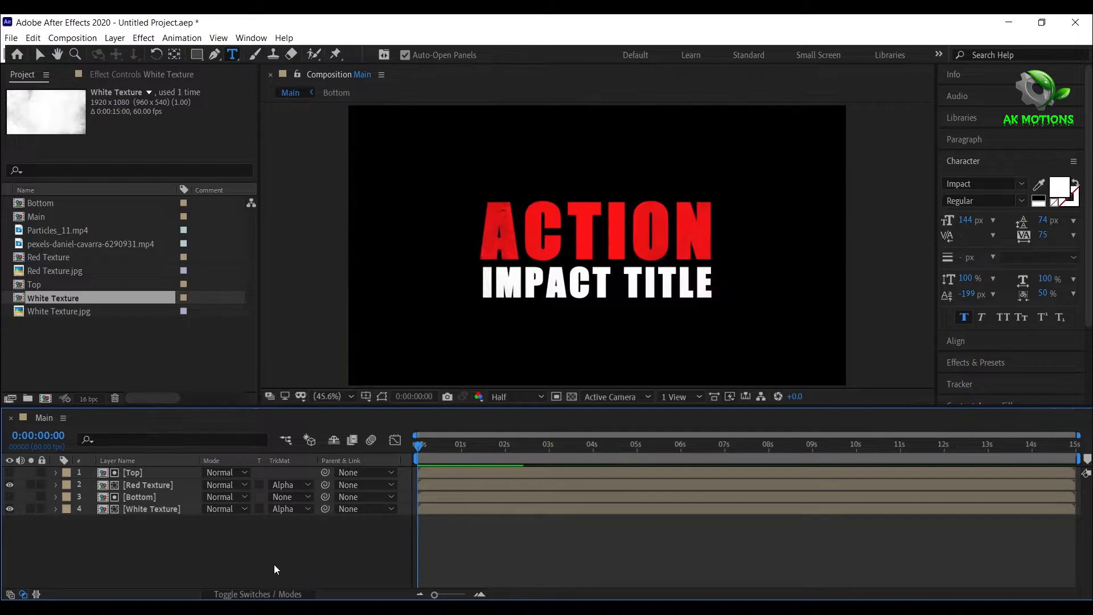
key(ctrl+a)
Pre-compose all four selected layers into a single composition named Text.
right_click(162, 479)
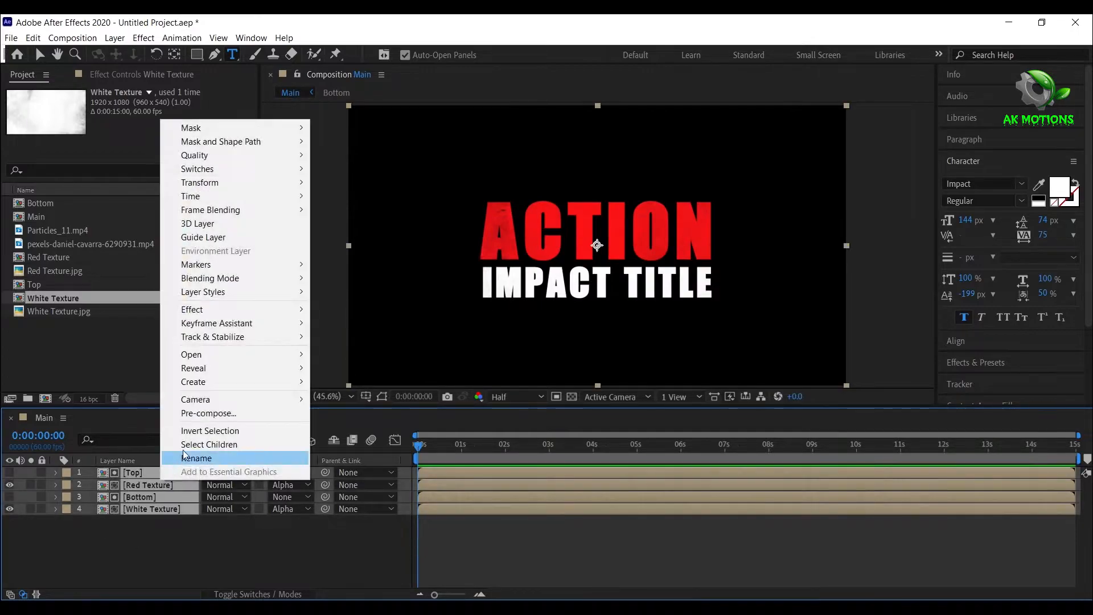
click(199, 413)
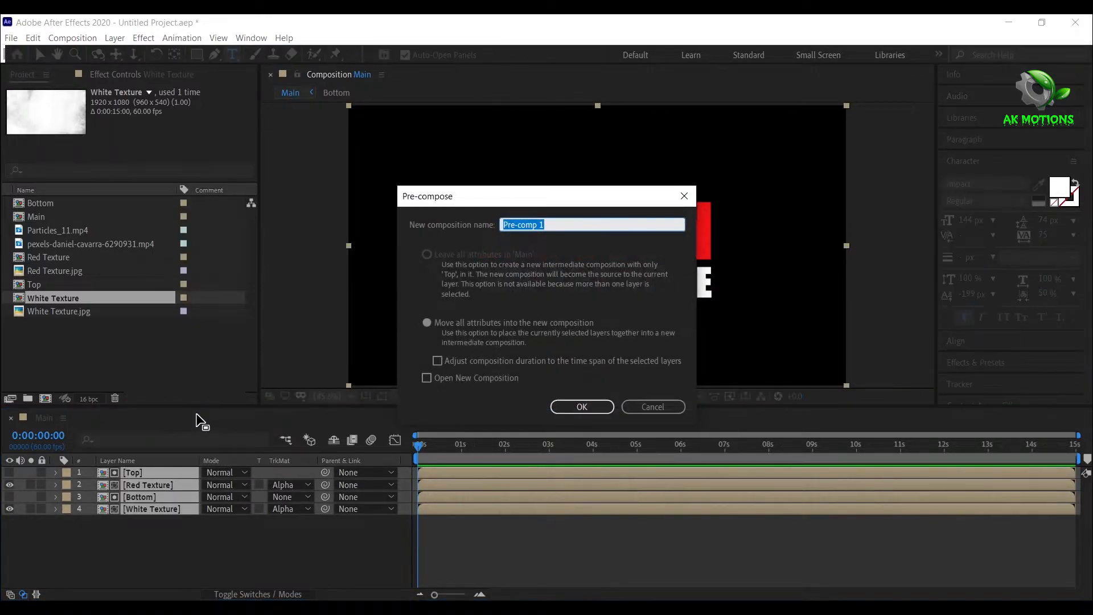
click(426, 323)
click(582, 407)
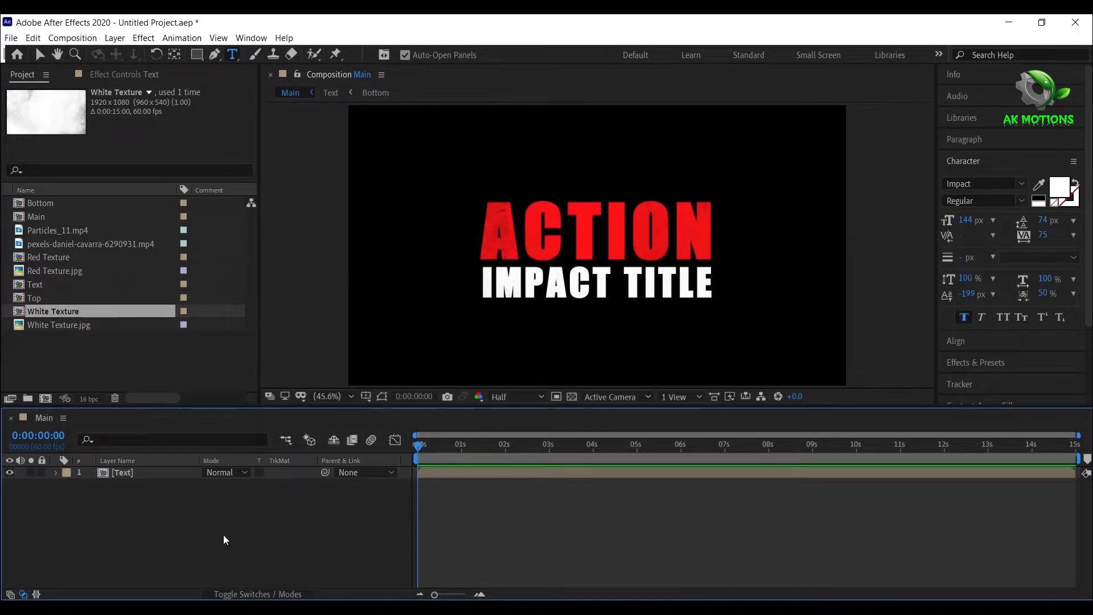
Add the stock room video below Text and scale it to 52% to fit the frame.
click(77, 246)
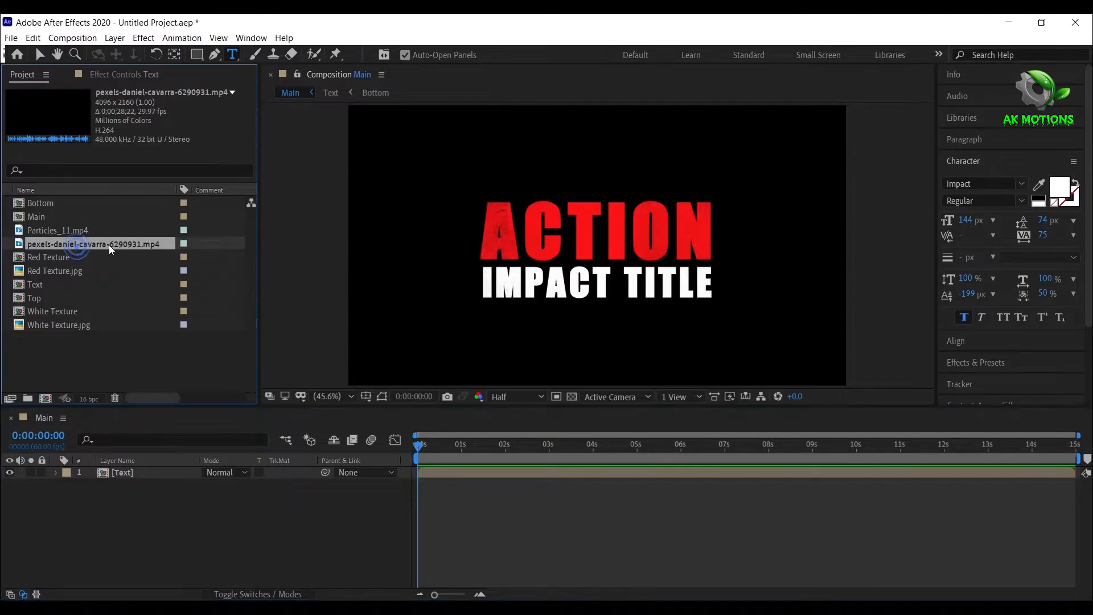
drag(77, 246, 152, 479)
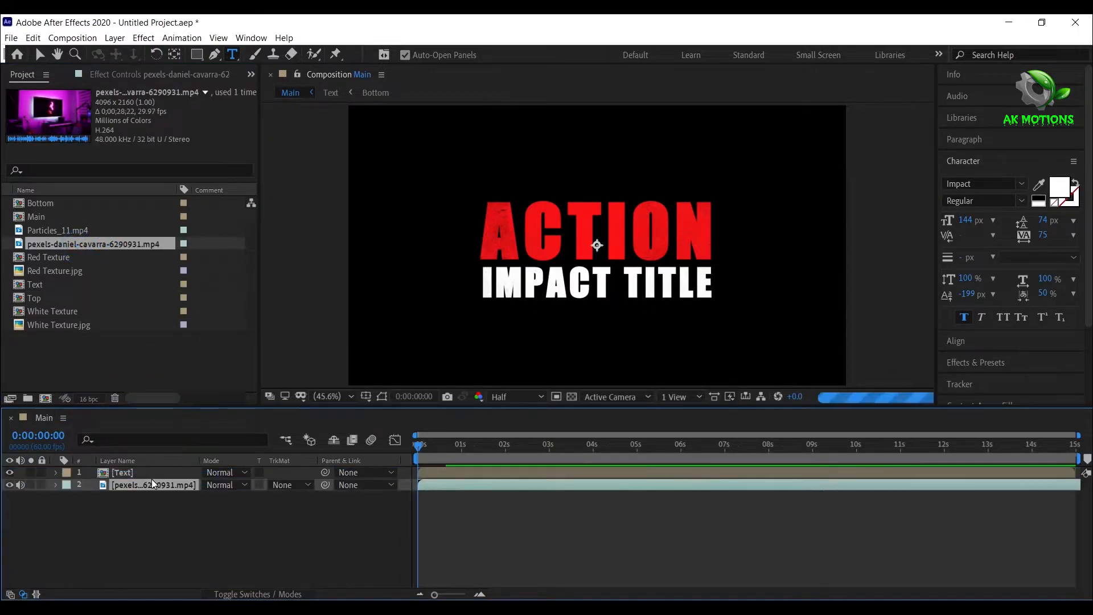
key(s)
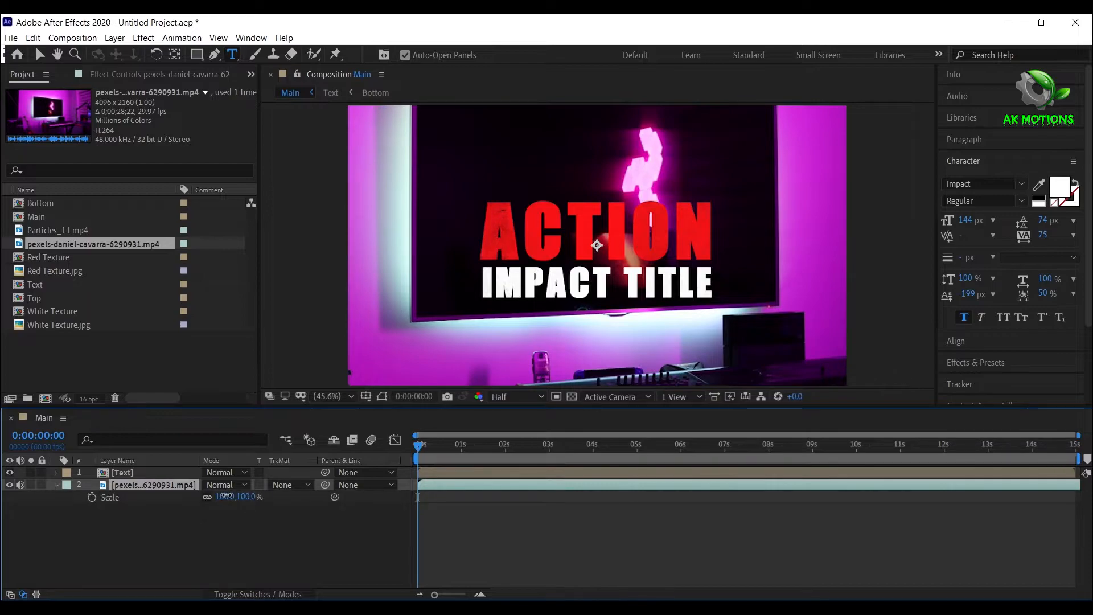
drag(225, 497, 196, 498)
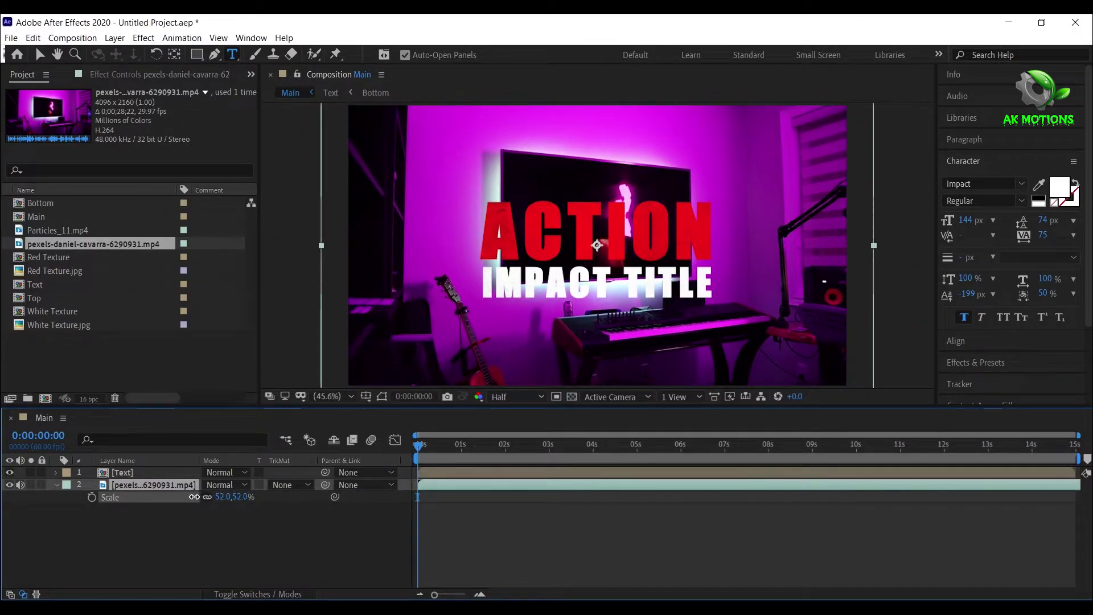
click(120, 550)
click(54, 485)
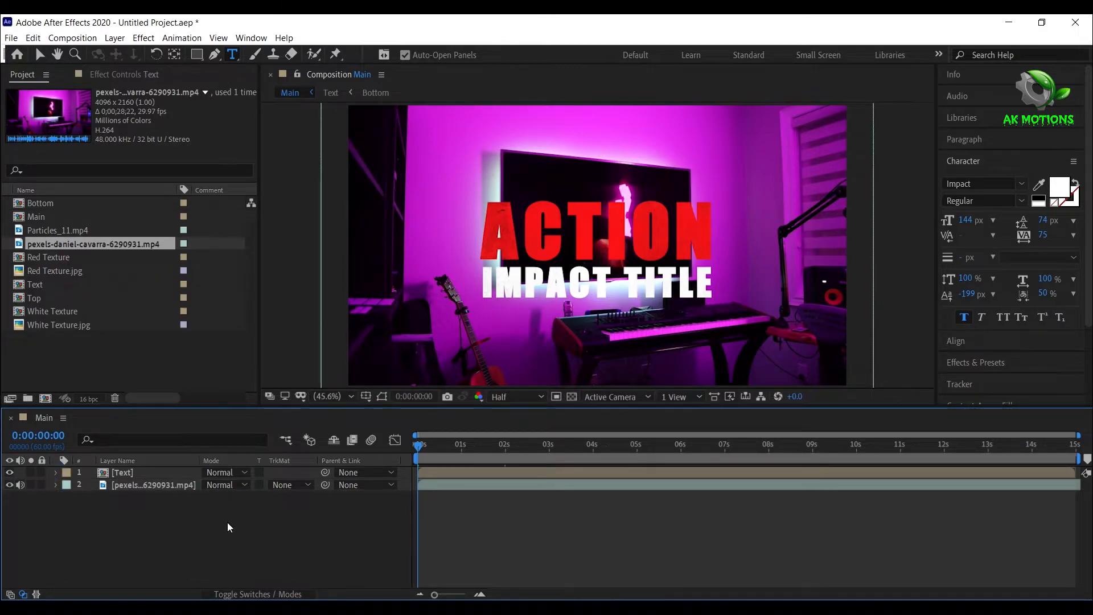
Make Text a 3D layer and set the video's track matte to Alpha Matte [Text].
click(255, 595)
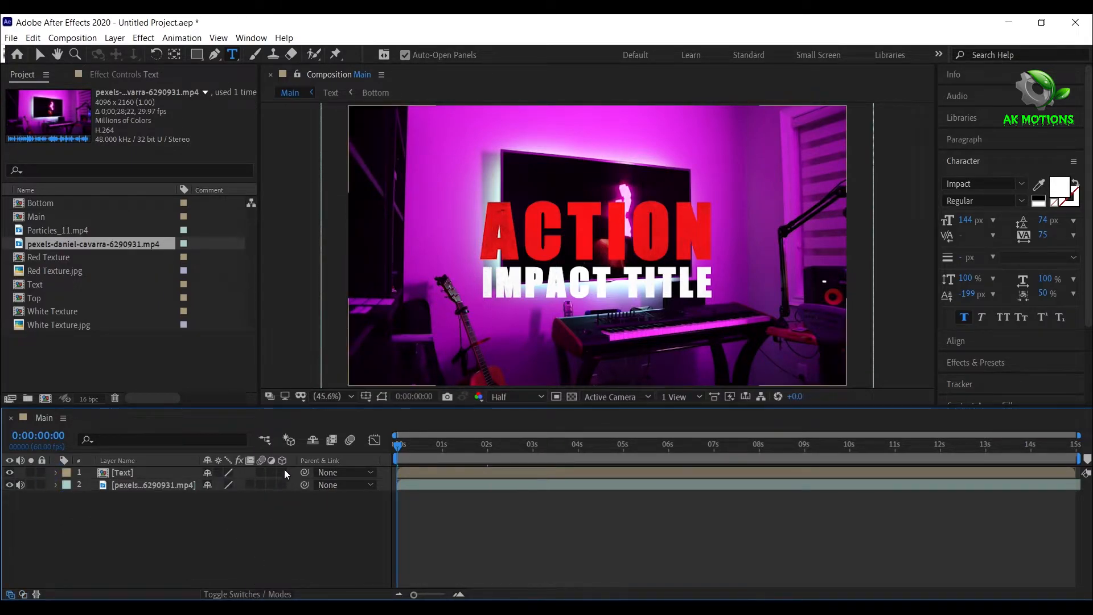
click(283, 472)
click(264, 594)
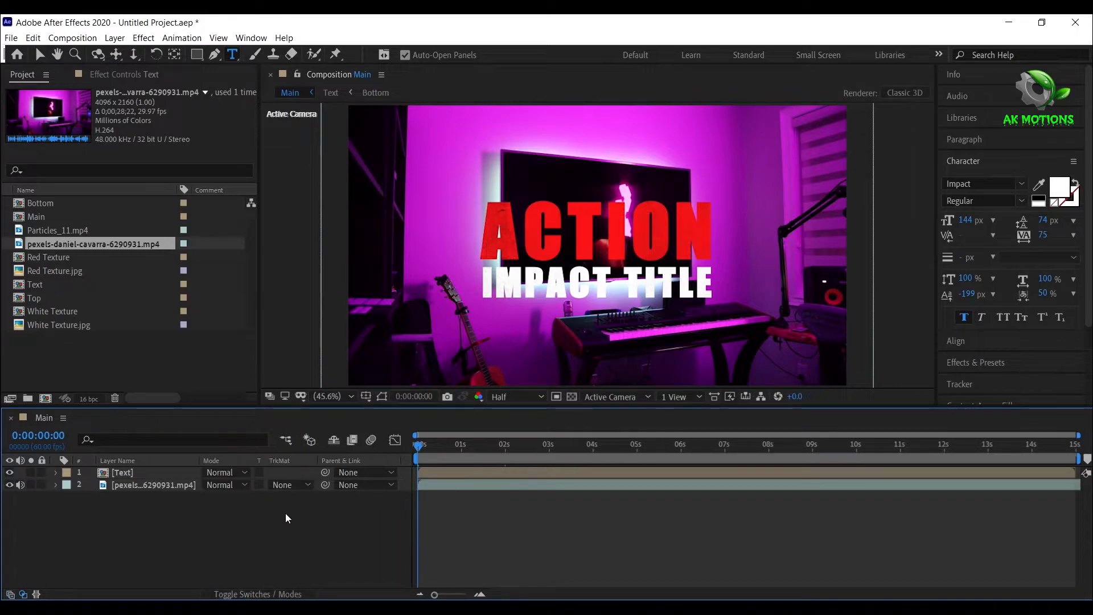
click(290, 485)
click(311, 505)
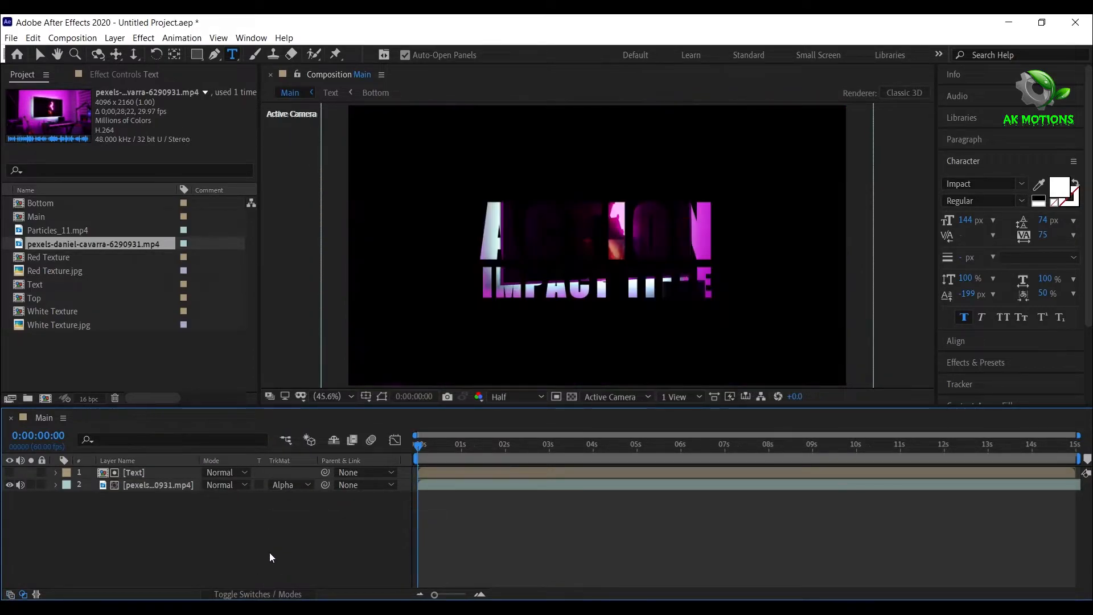
click(133, 473)
At about 0:00:01:58, keyframe Text's position and pull it toward the camera.
key(p)
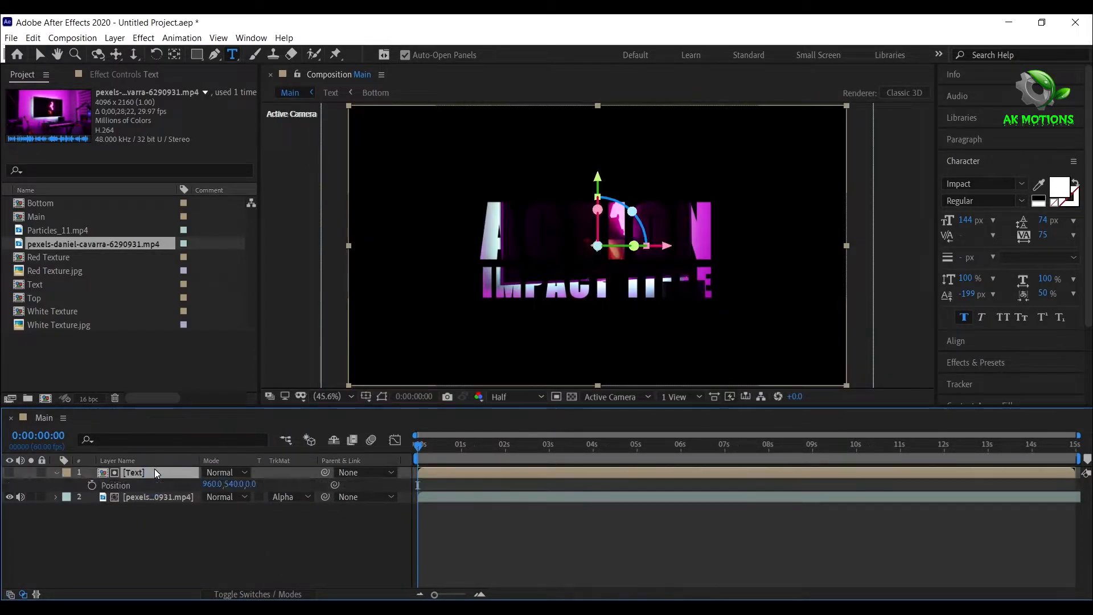
click(504, 444)
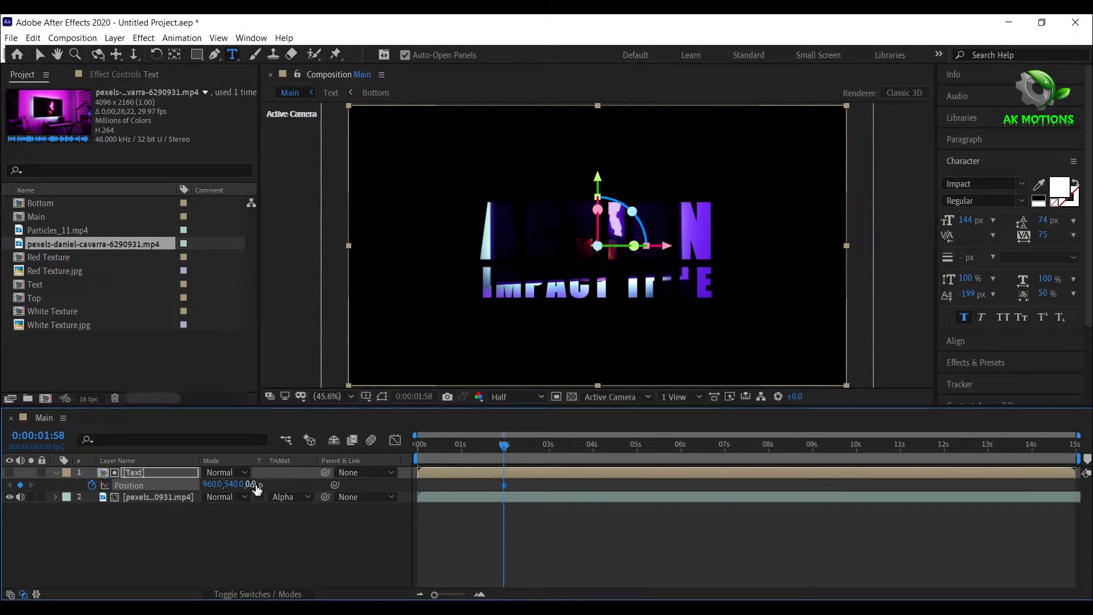
text(-18)
key(Return)
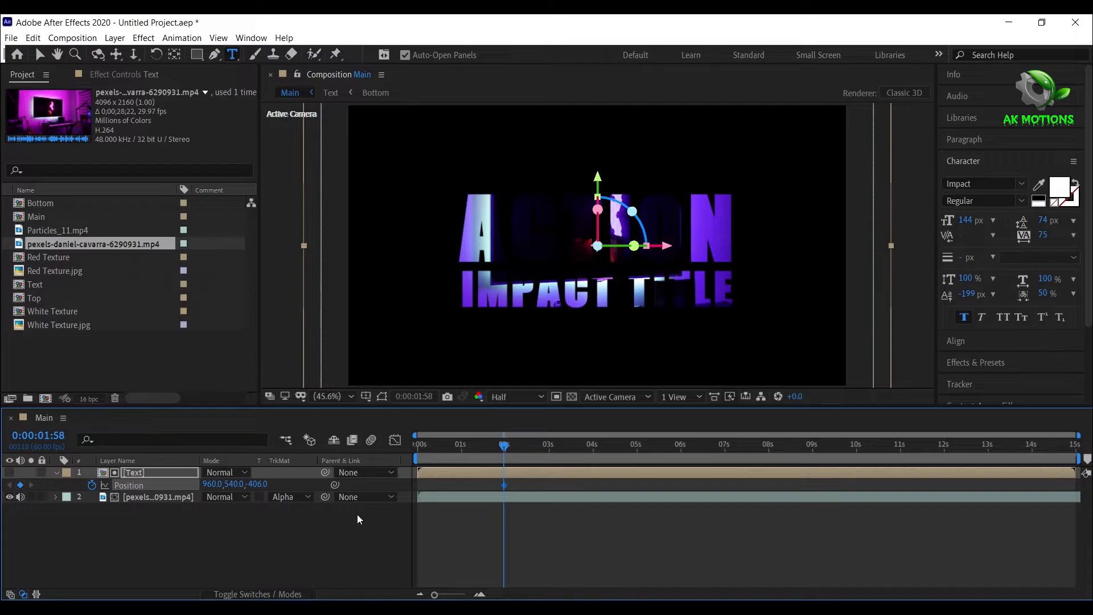
key(Return)
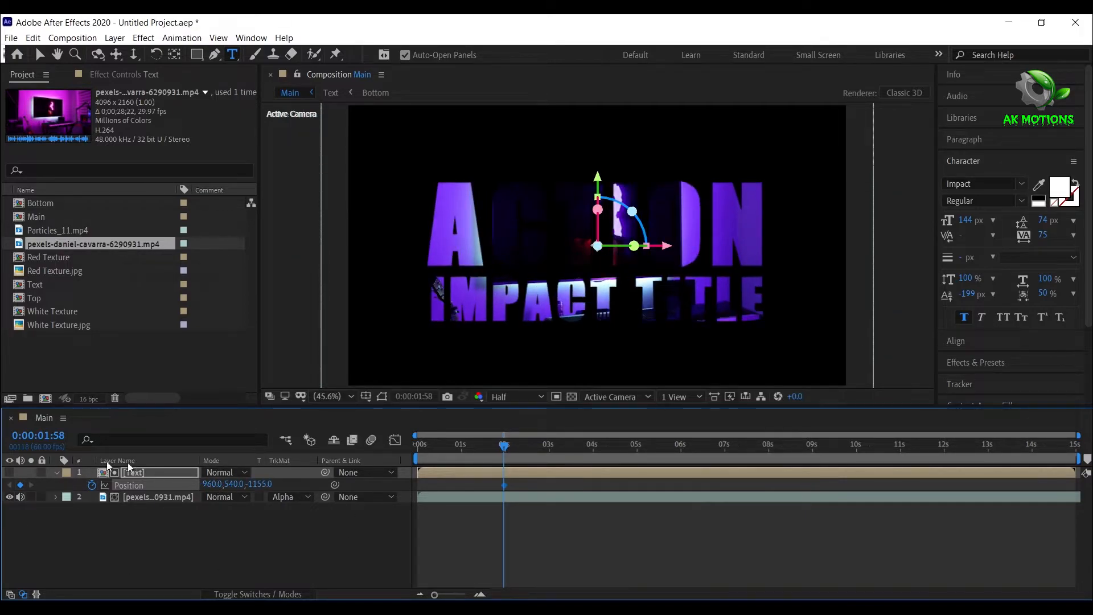
drag(256, 484, 3, 504)
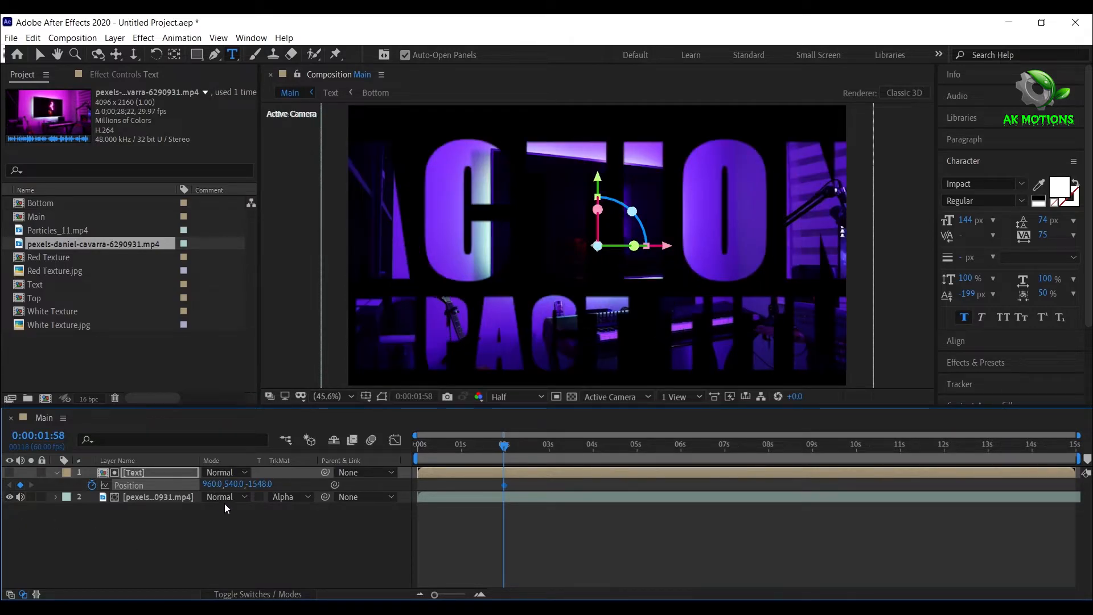
drag(261, 483, 132, 487)
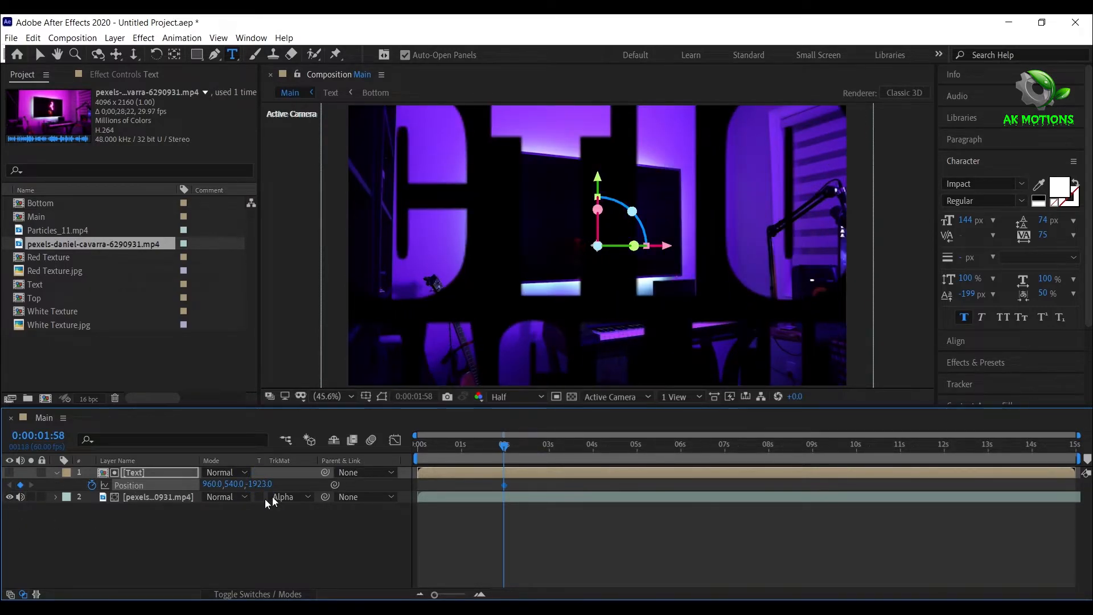
Push Text past the camera to about Z -2631 and X 1010 so video fills the frame.
drag(262, 485, 316, 466)
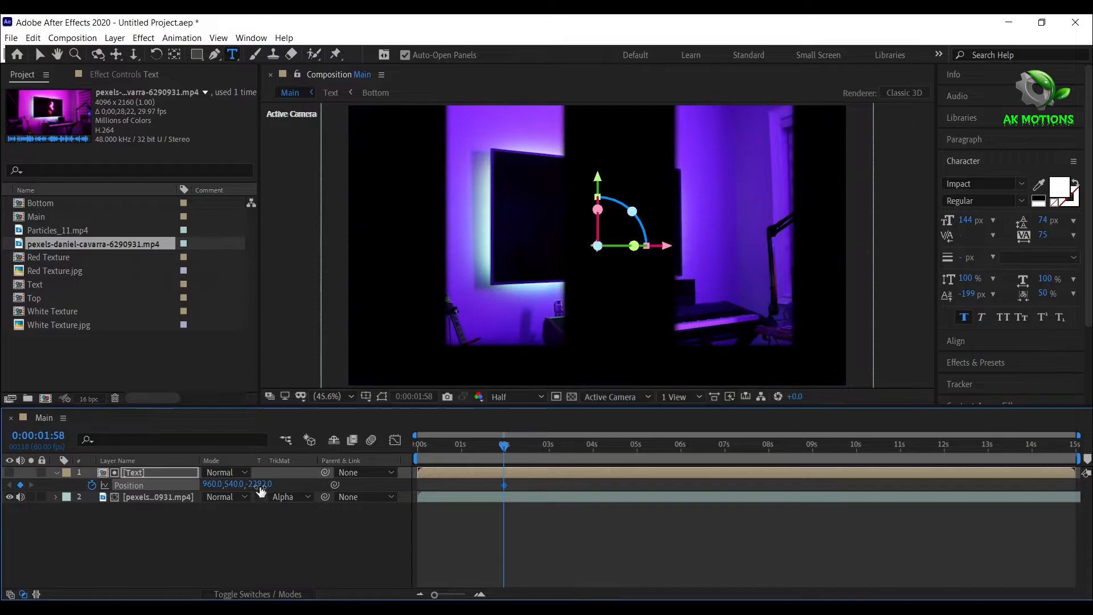
drag(155, 493, 10, 491)
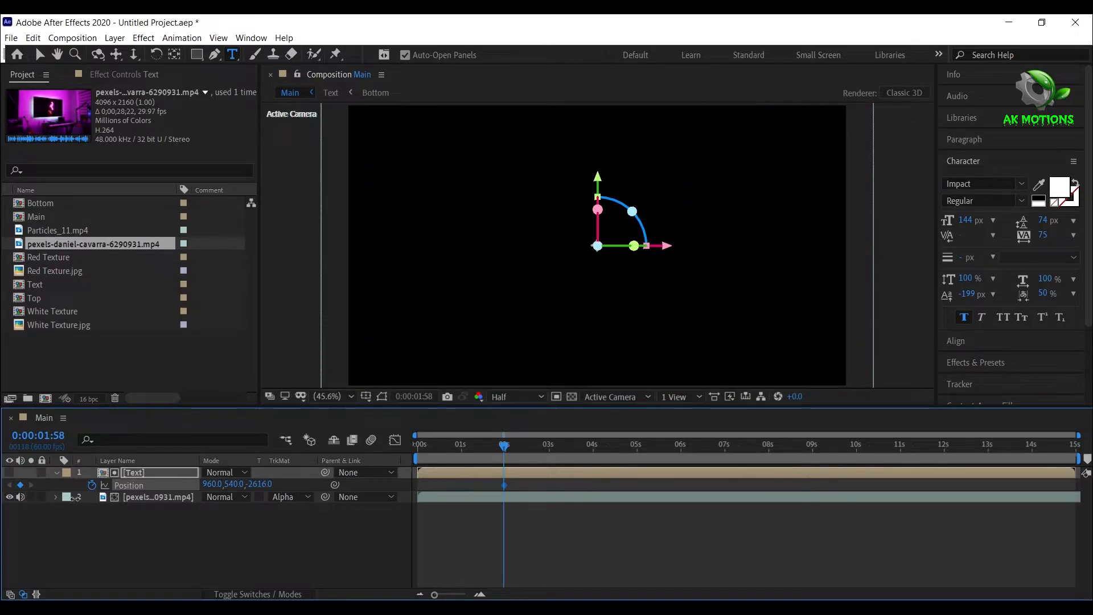
drag(261, 485, 263, 484)
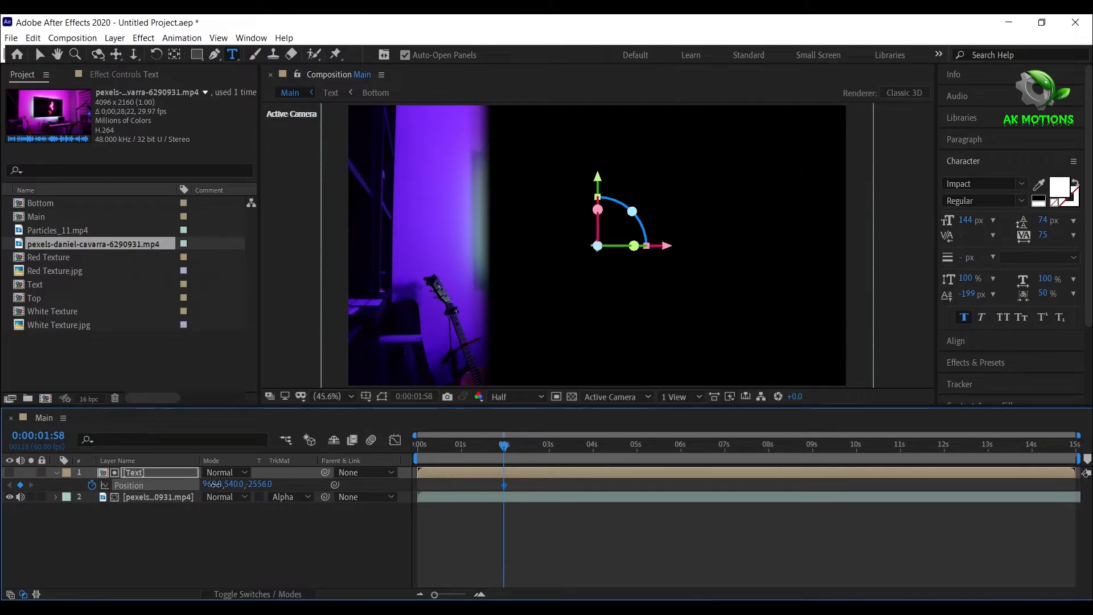
mouse_move(214, 484)
mouse_down()
mouse_move(287, 491)
mouse_move(257, 489)
mouse_up()
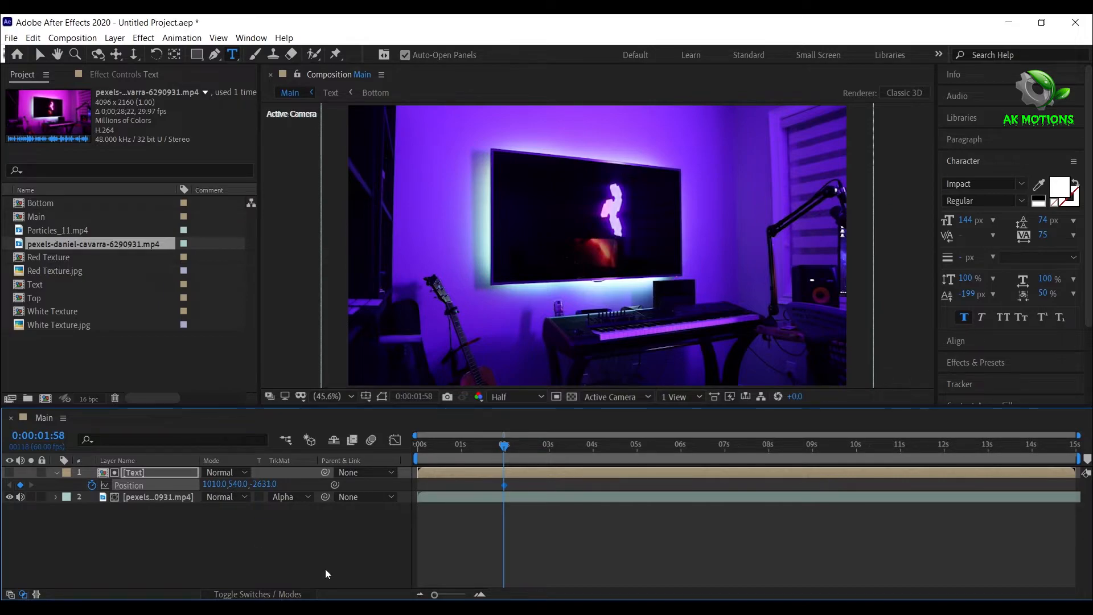
At 0:00:14:59, set Position Z to 0 and X to 960 to return the title to centre.
drag(864, 442, 1078, 443)
click(503, 489)
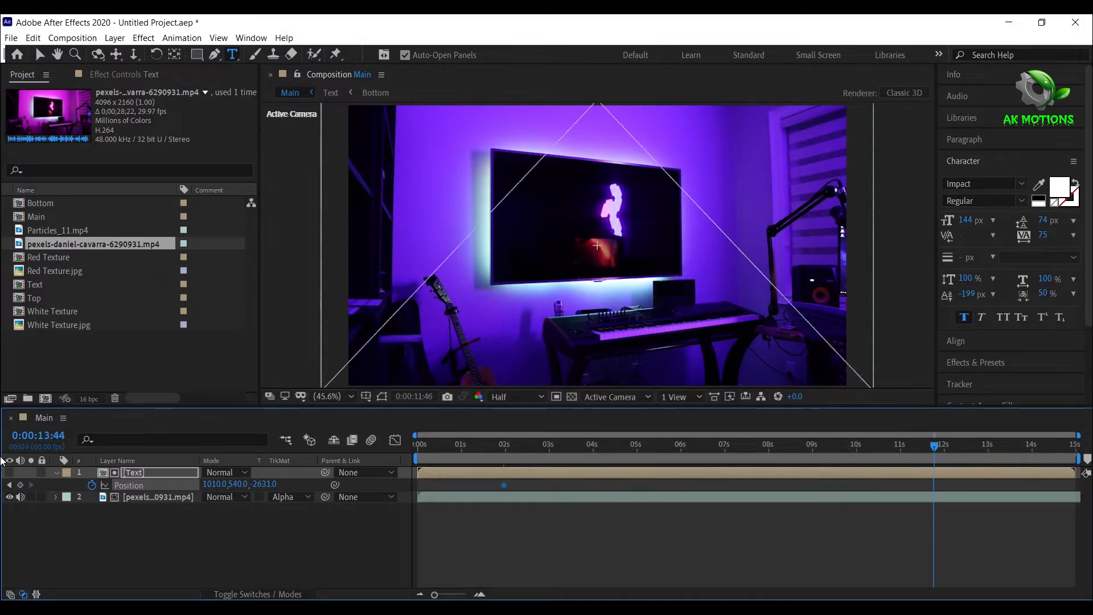
click(263, 484)
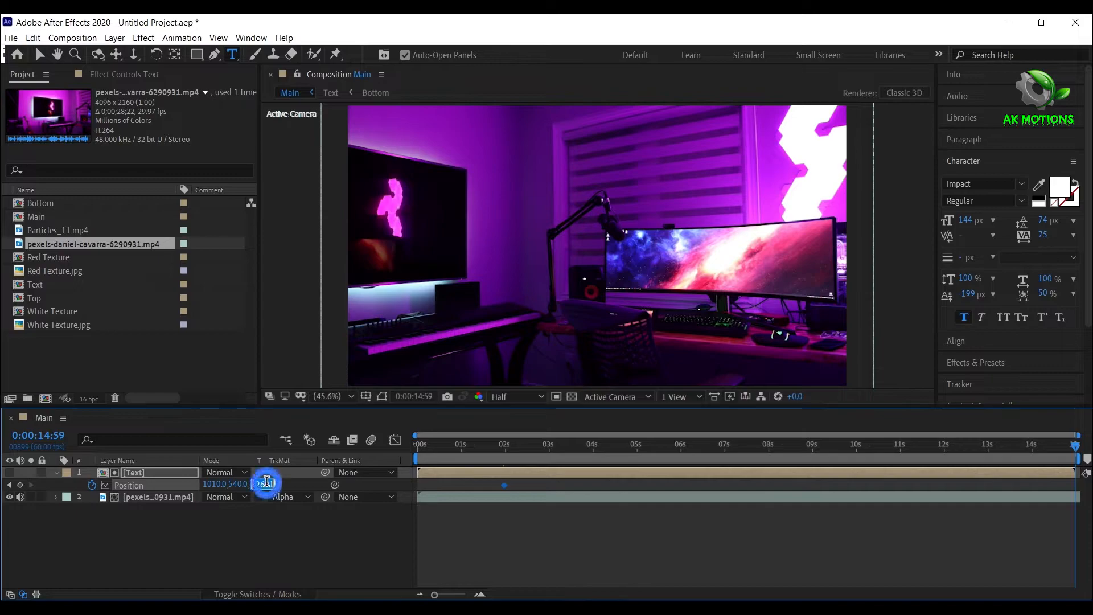
text(0)
key(Return)
click(216, 483)
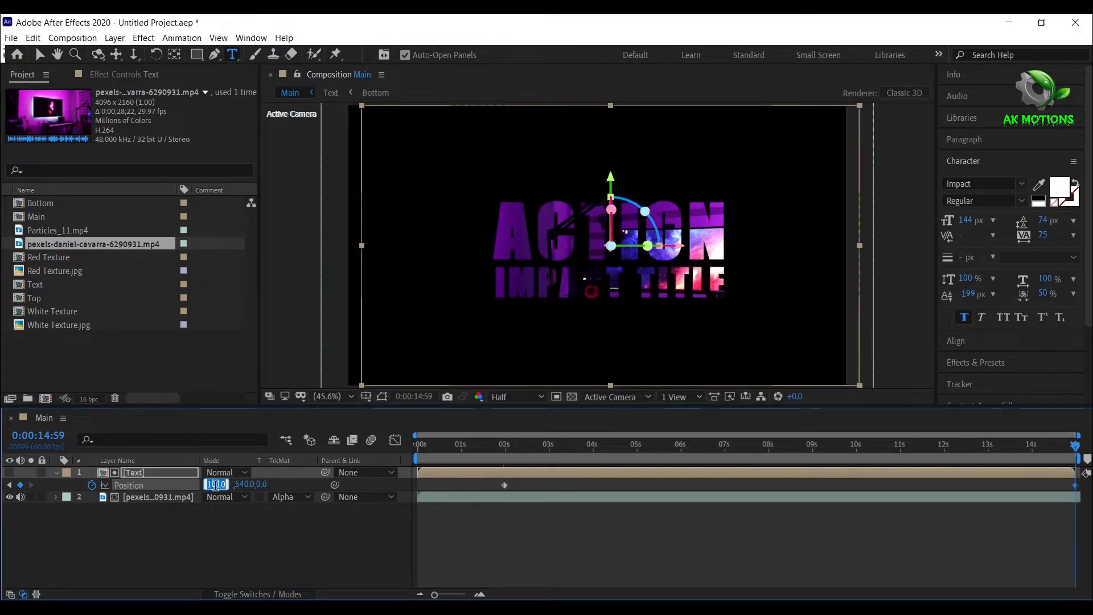
text(960)
key(Return)
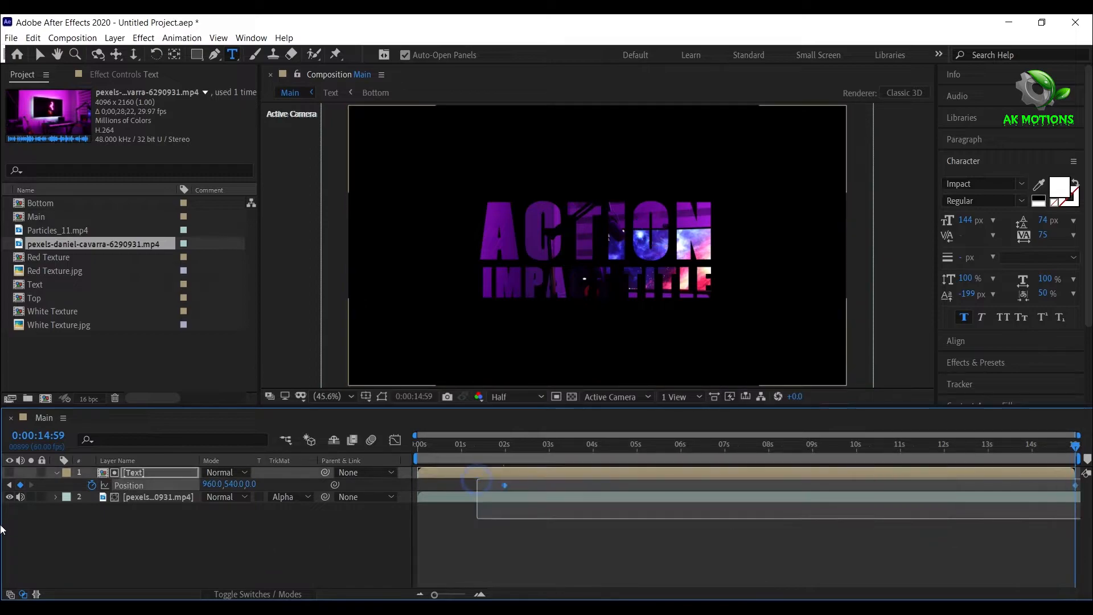
Apply Easy Ease to both Position keyframes and view the speed graph.
drag(598, 529, 506, 486)
right_click(506, 484)
mouse_move(562, 475)
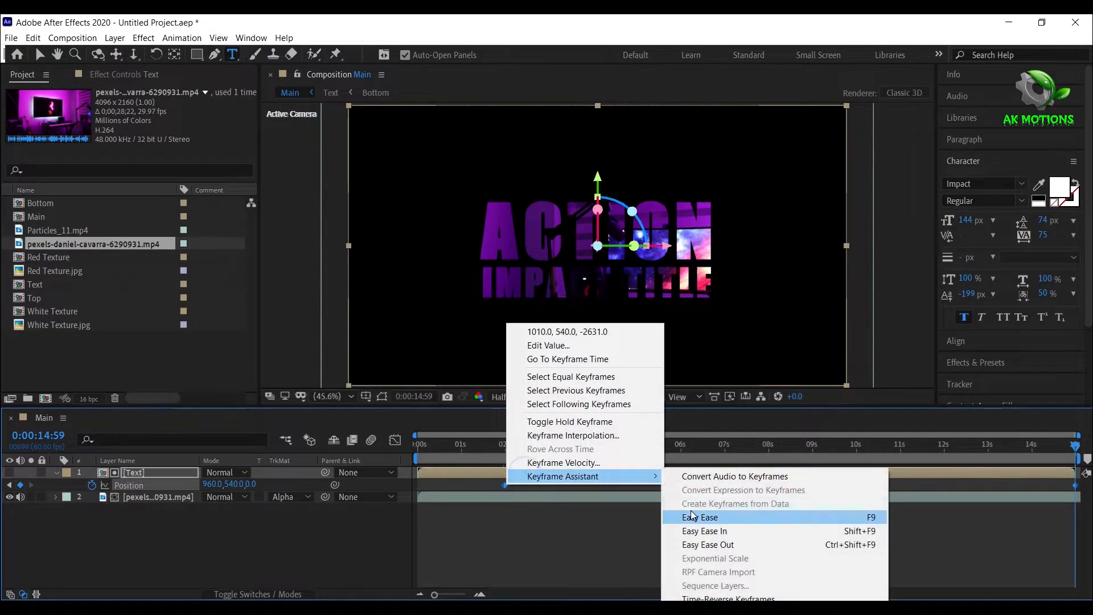
click(700, 515)
click(394, 441)
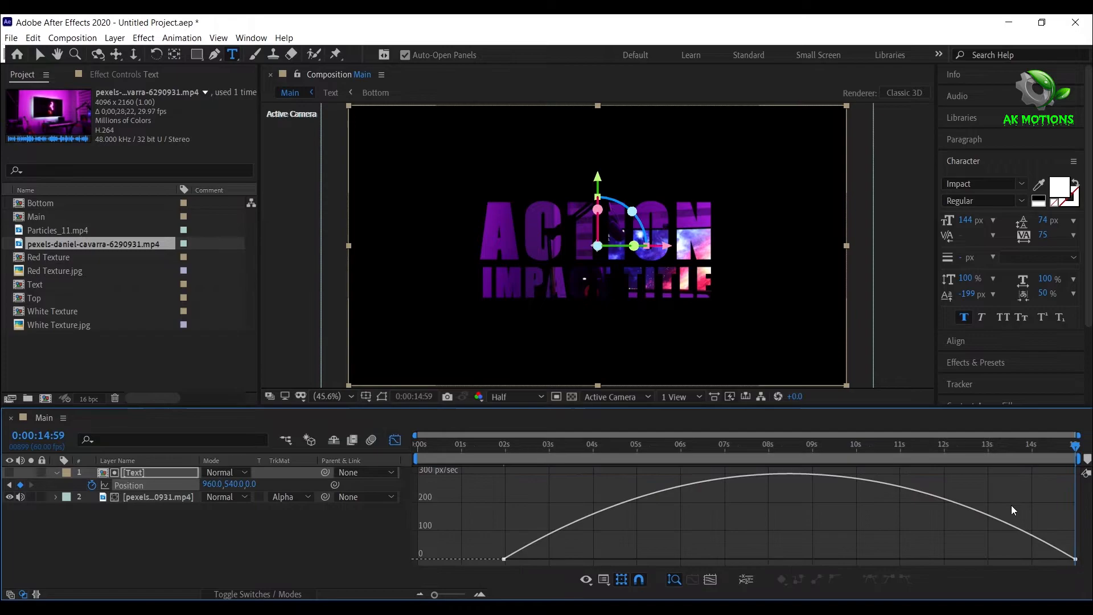
Stretch the easing influence for a gradual slowdown and return to layer bars.
mouse_move(1022, 584)
mouse_down()
mouse_move(975, 562)
mouse_move(818, 562)
mouse_up()
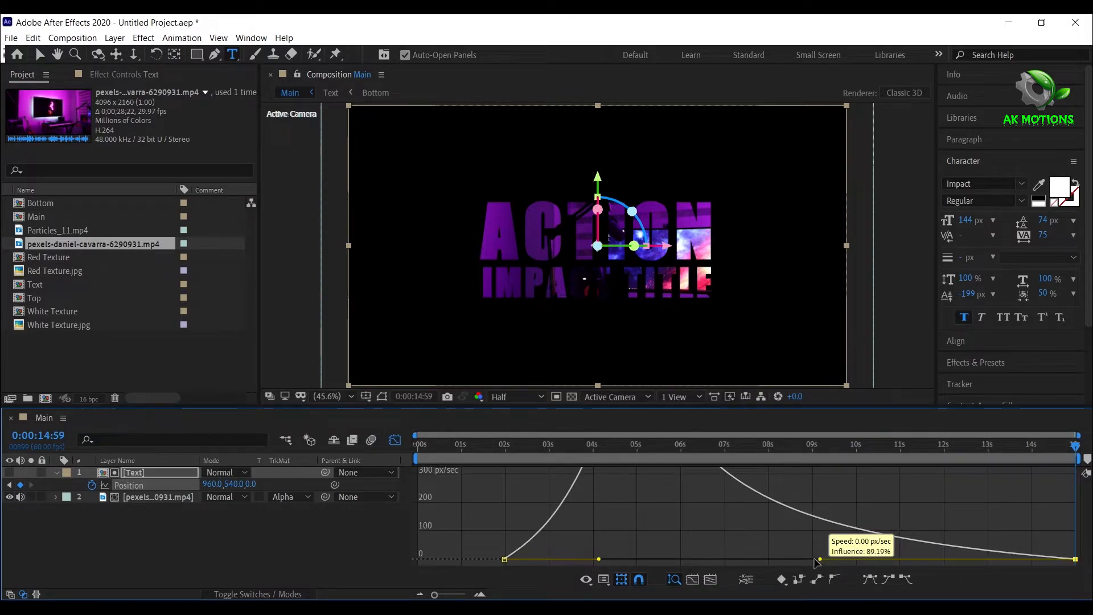
click(396, 441)
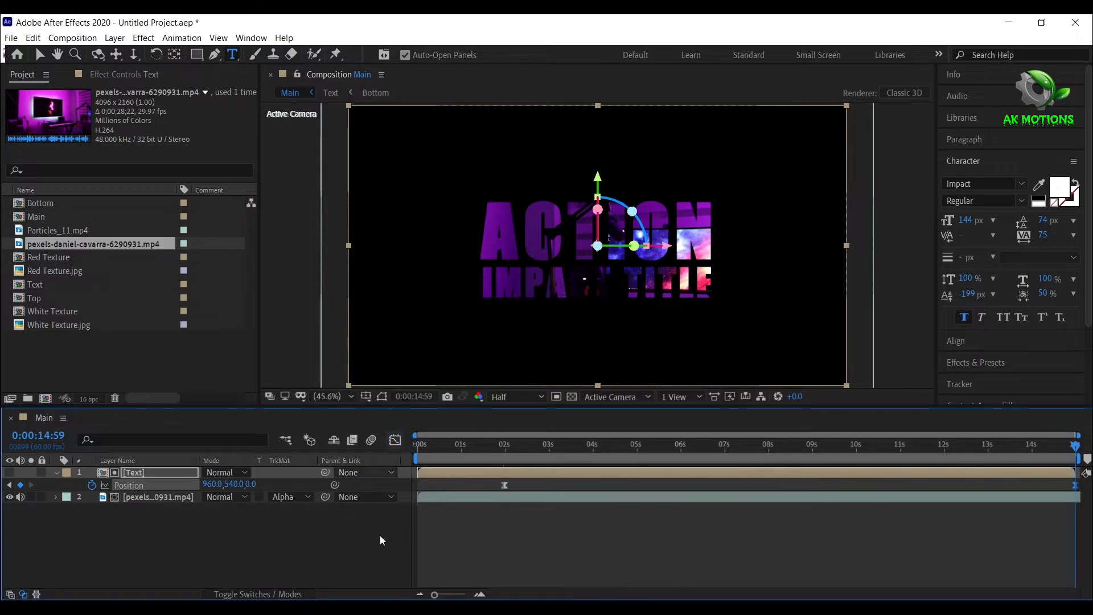
click(137, 547)
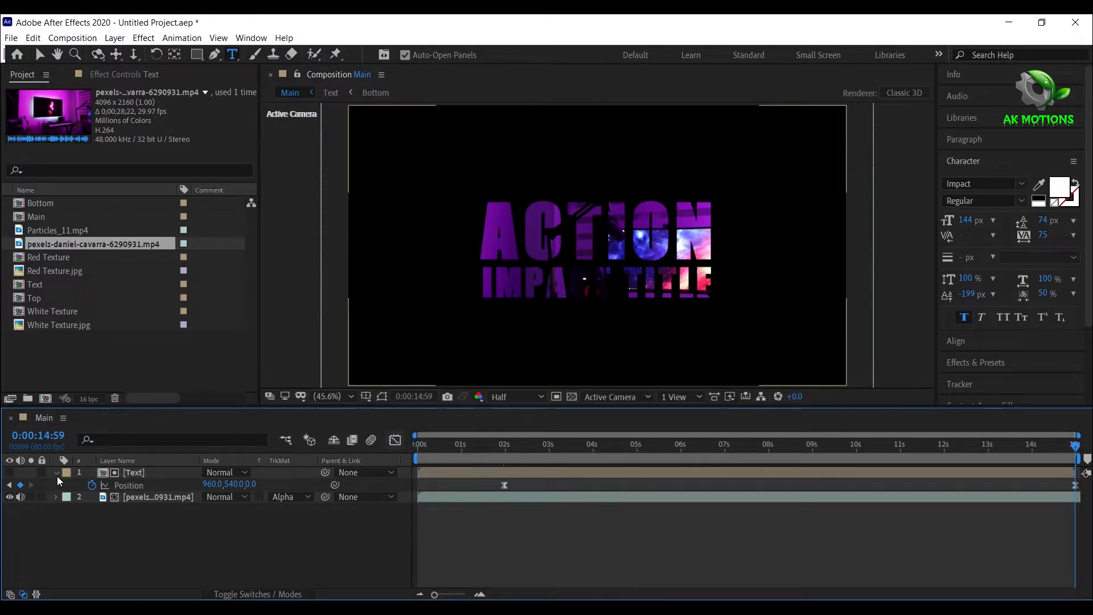
click(57, 473)
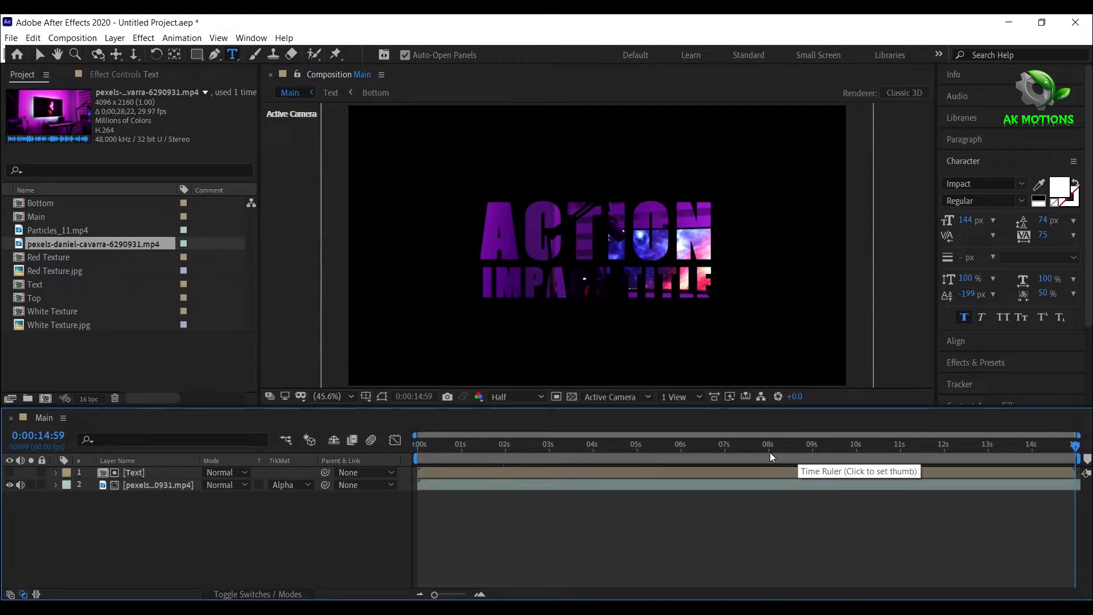
Duplicate the Text layer at 9 seconds, make the copy visible and reveal its Opacity.
click(812, 444)
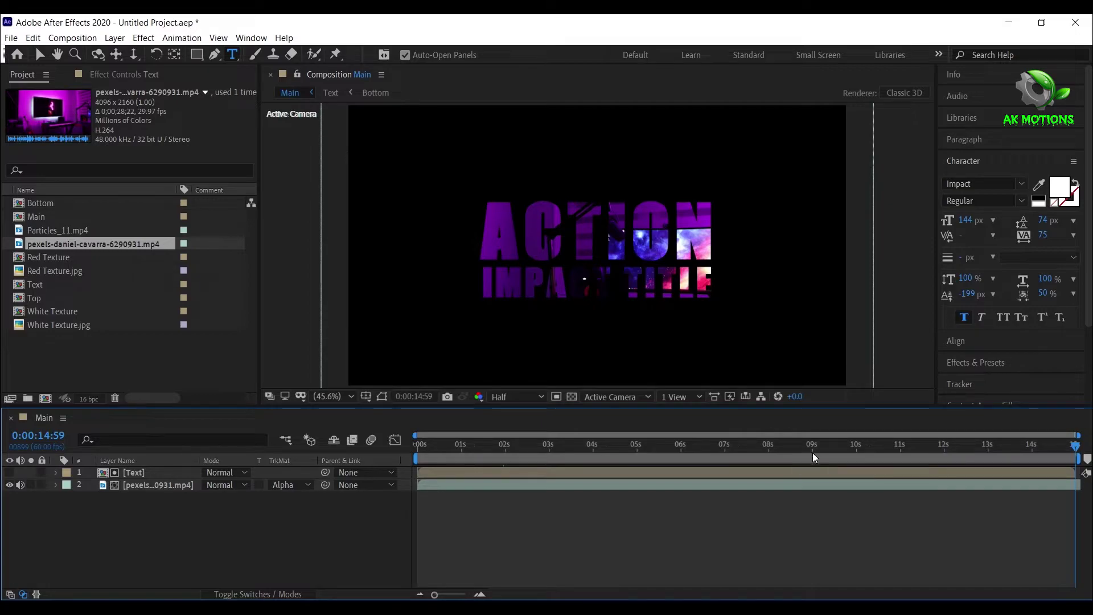
click(145, 471)
key(ctrl+d)
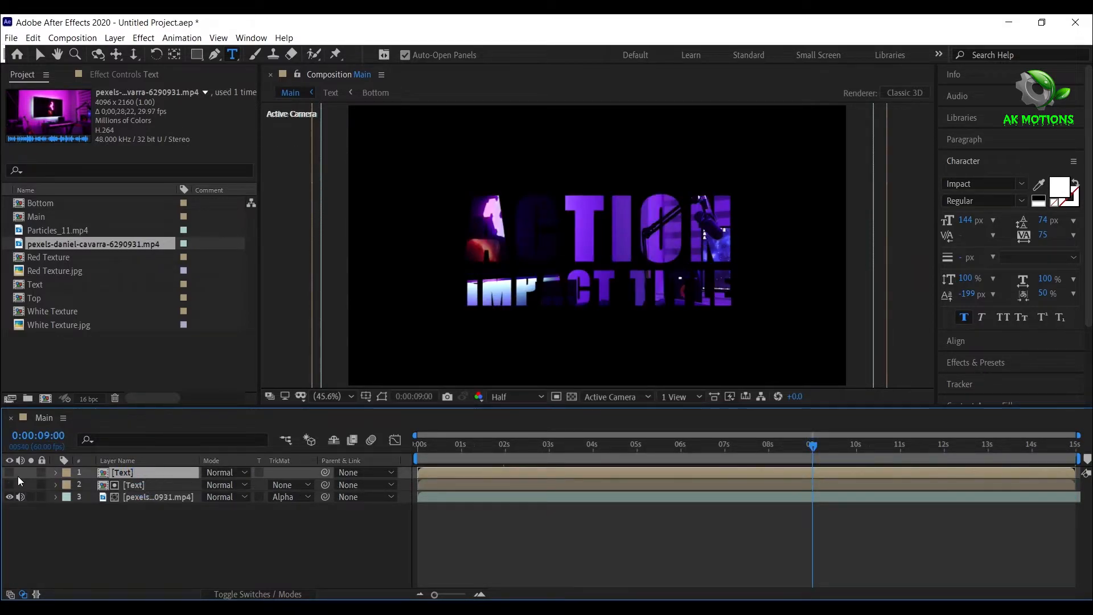
click(10, 472)
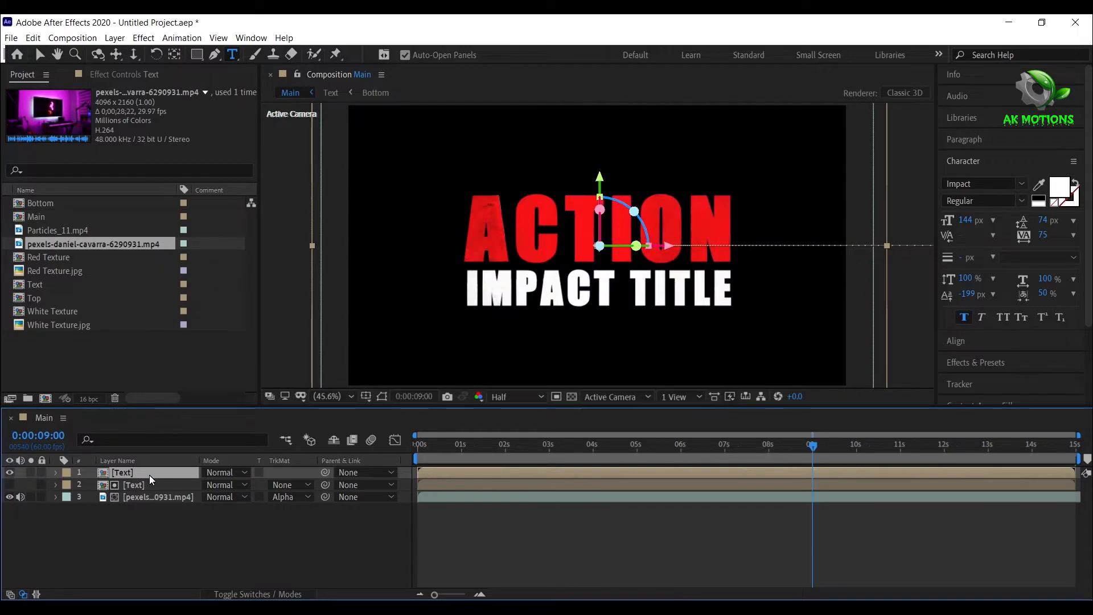
key(t)
Keyframe the copy's opacity from 0% at 9 seconds to 100% at 12 seconds.
click(92, 485)
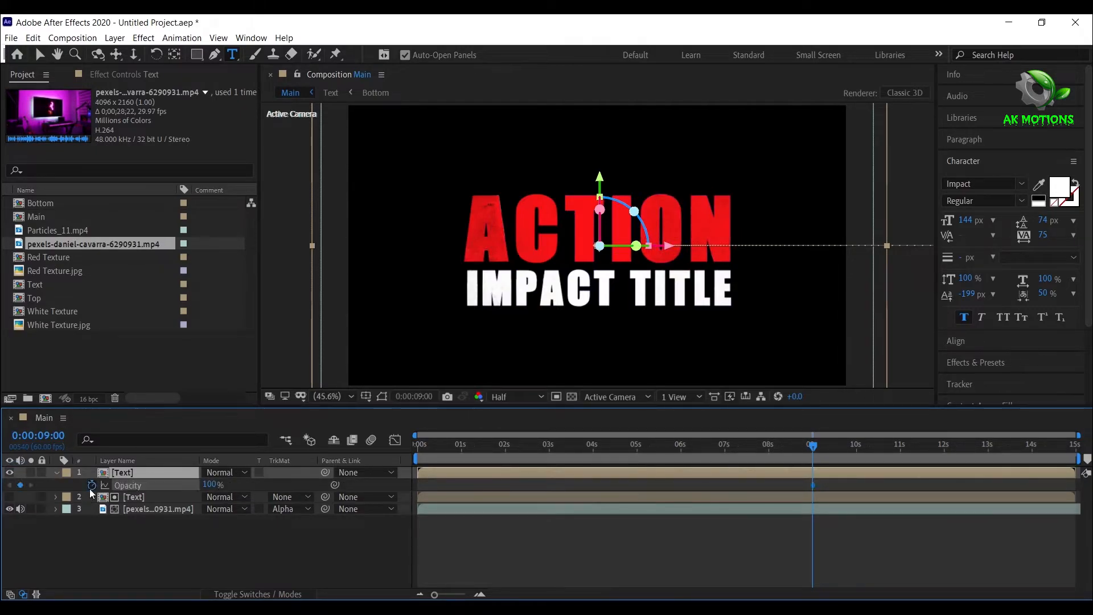
click(213, 486)
text(0)
key(Return)
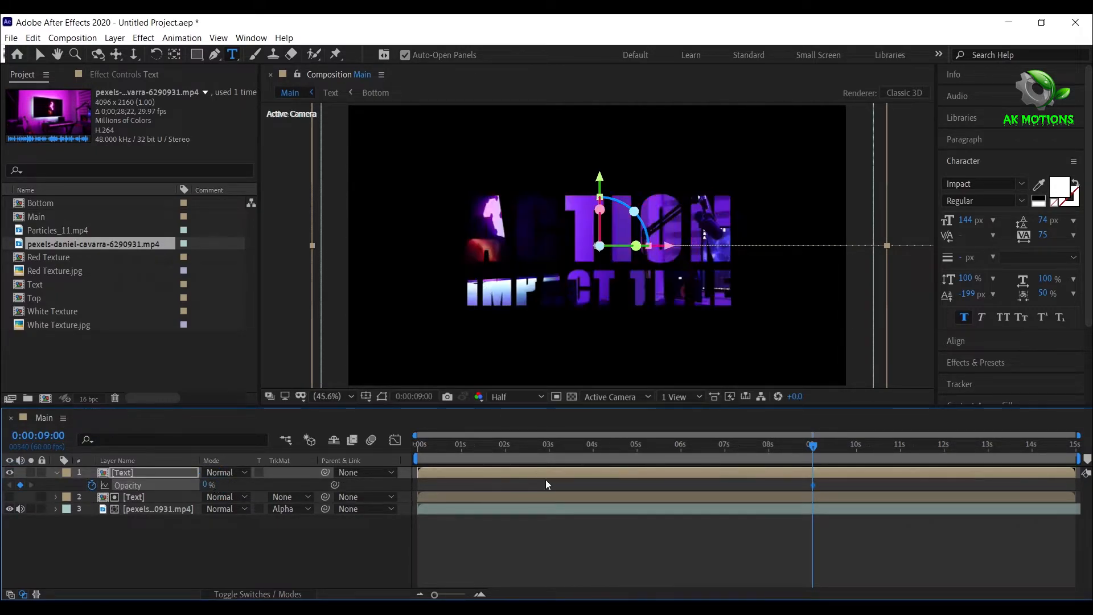
click(944, 446)
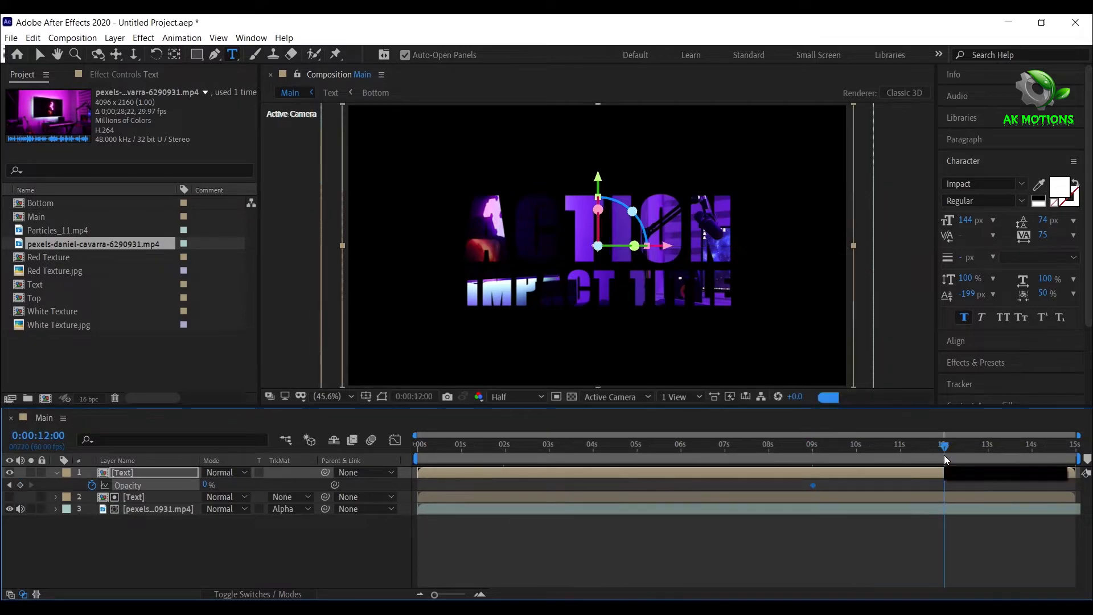
drag(211, 484, 398, 488)
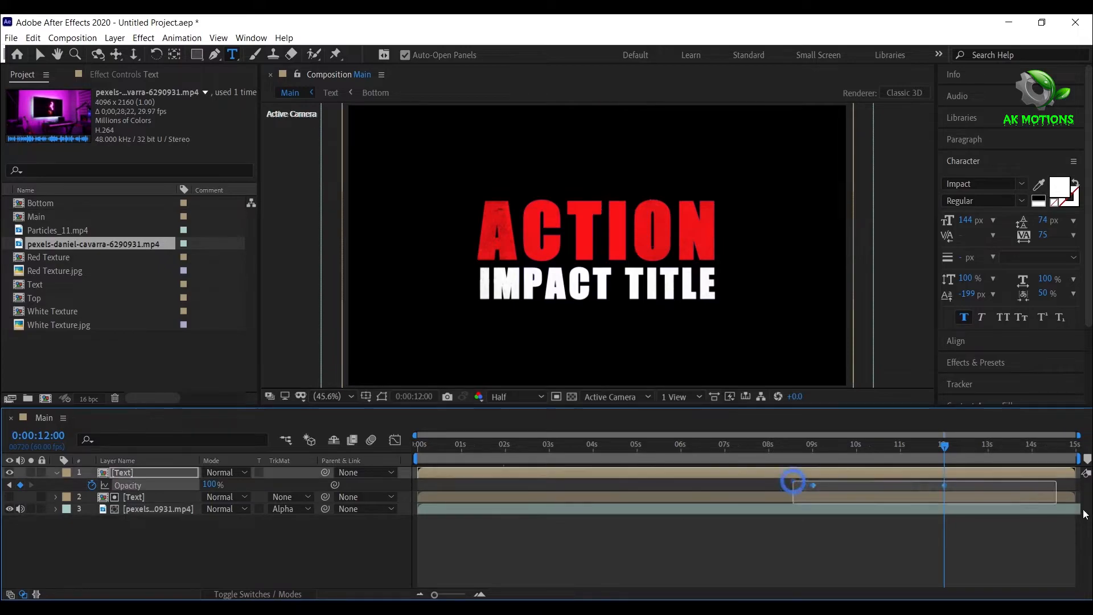
Apply Easy Ease to both opacity keyframes, then deselect and collapse the property.
drag(786, 483, 962, 504)
right_click(944, 484)
mouse_move(991, 473)
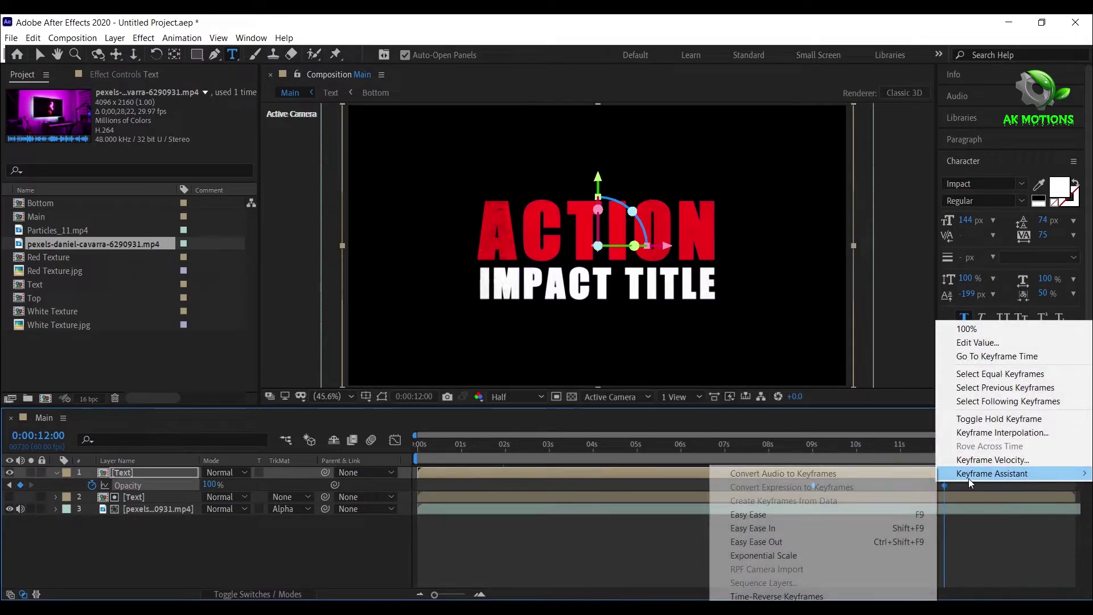
click(749, 513)
click(527, 546)
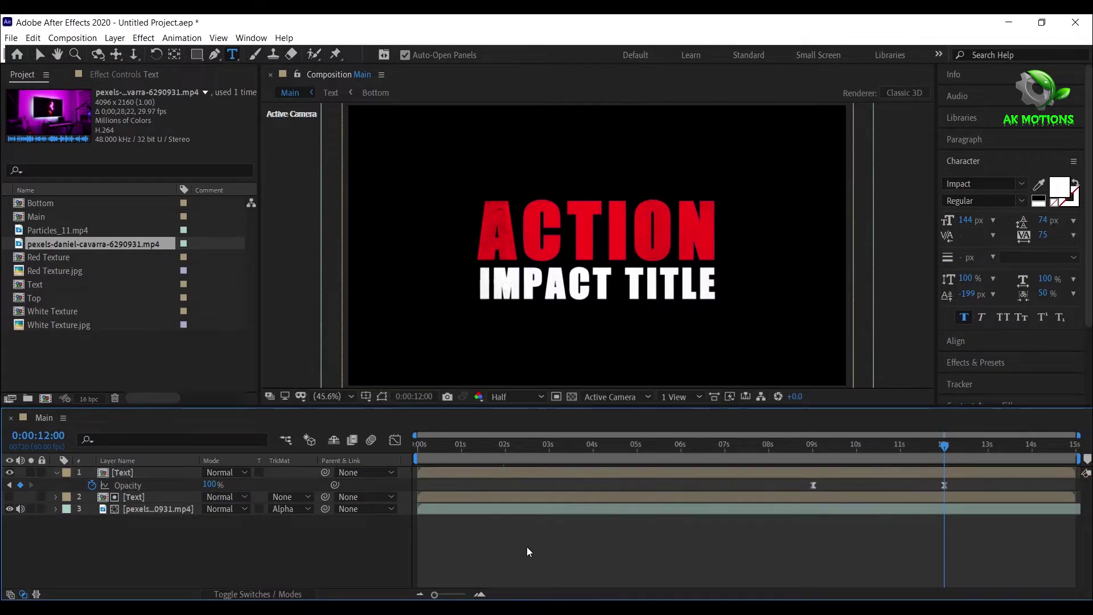
click(57, 473)
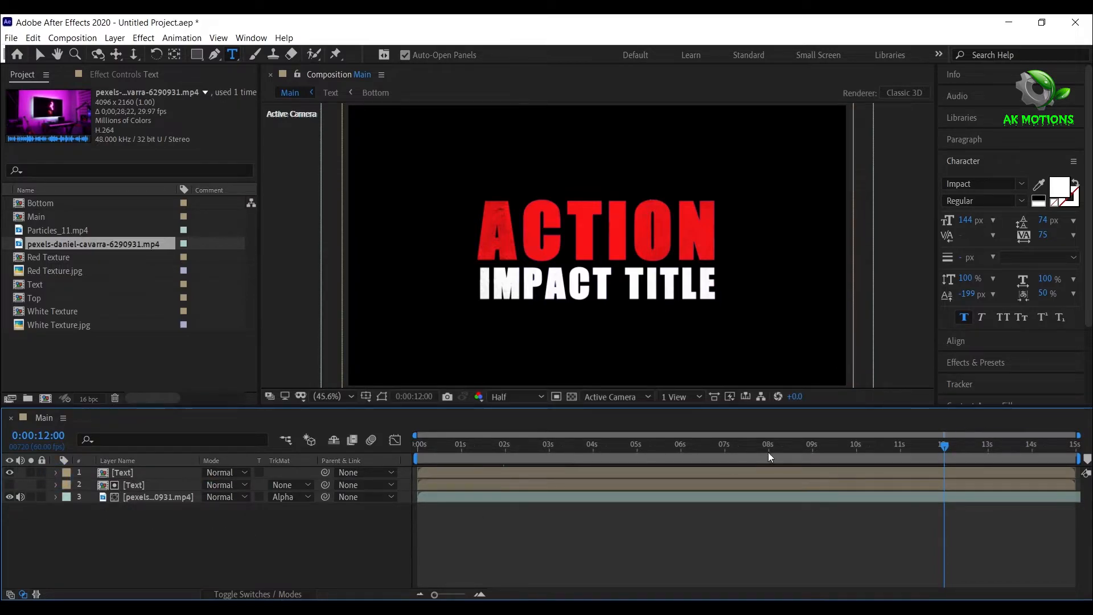
Add Particles_11 footage as the top layer in Main and fit it to the composition.
drag(945, 444, 974, 444)
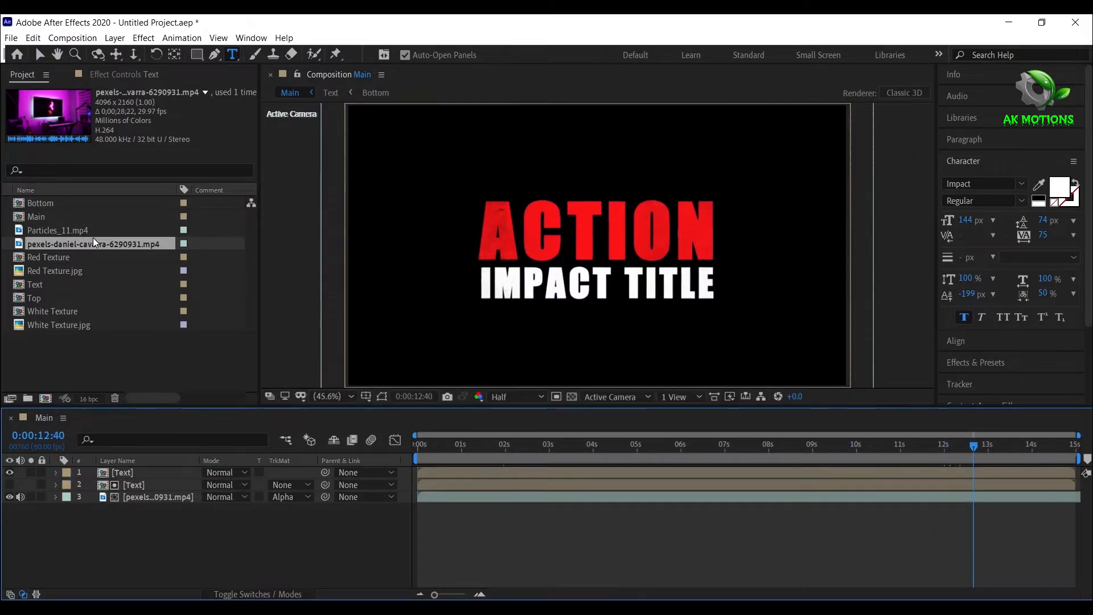
click(68, 231)
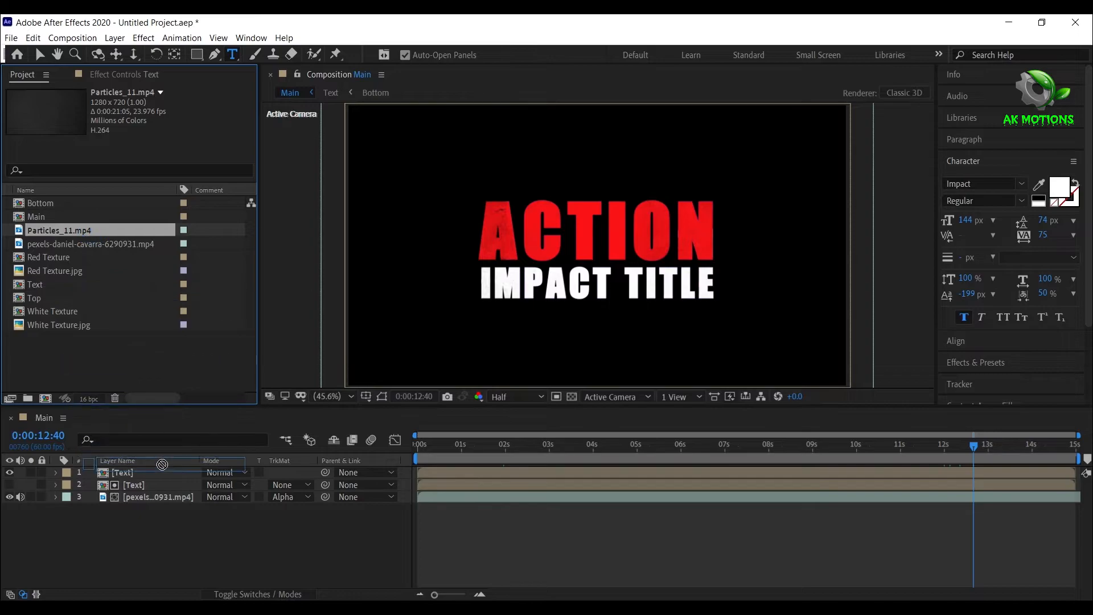
drag(162, 465, 161, 468)
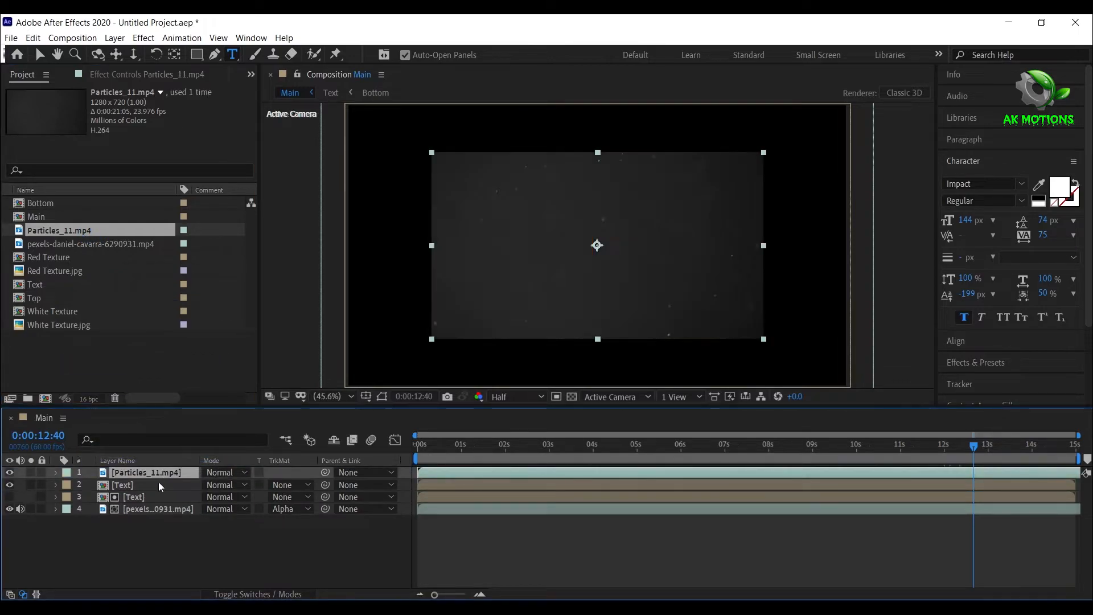
right_click(175, 473)
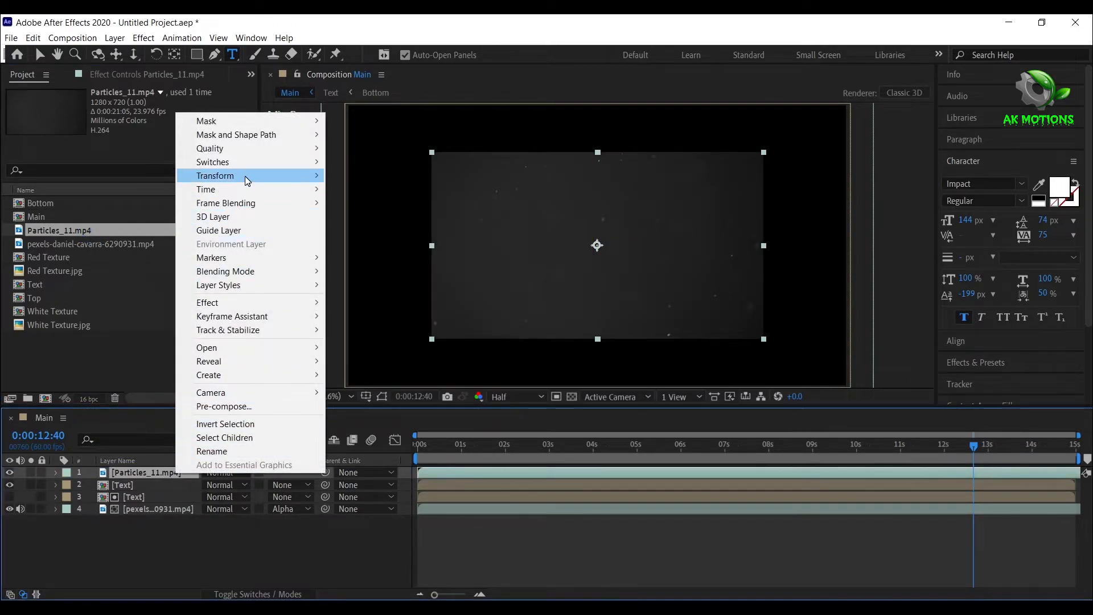
mouse_move(215, 176)
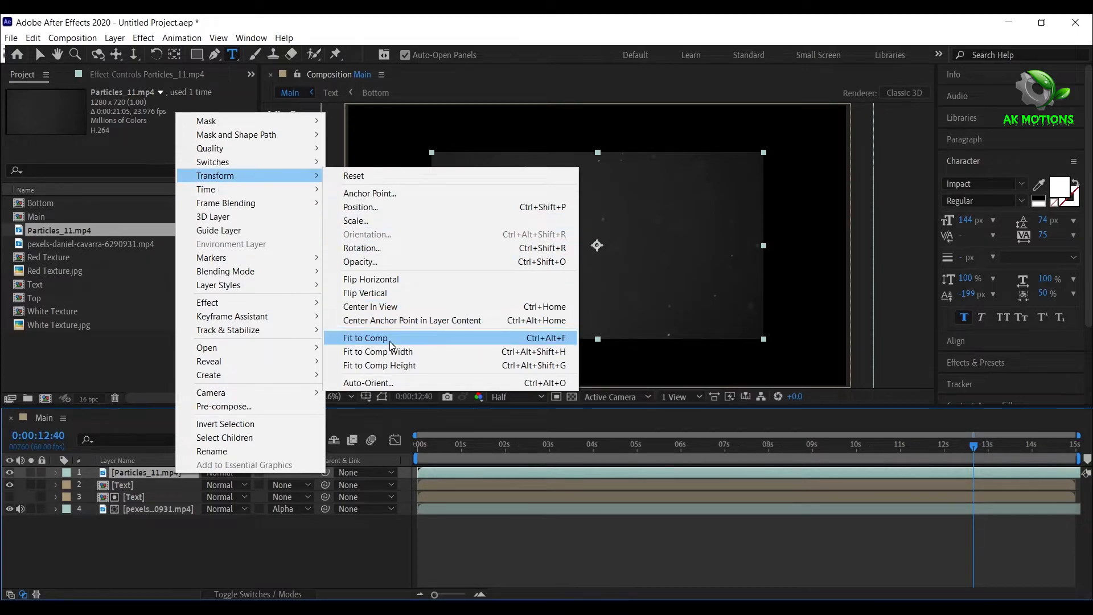
click(365, 338)
Set the Particles_11 layer's blending mode to Screen and focus the effects search.
click(236, 474)
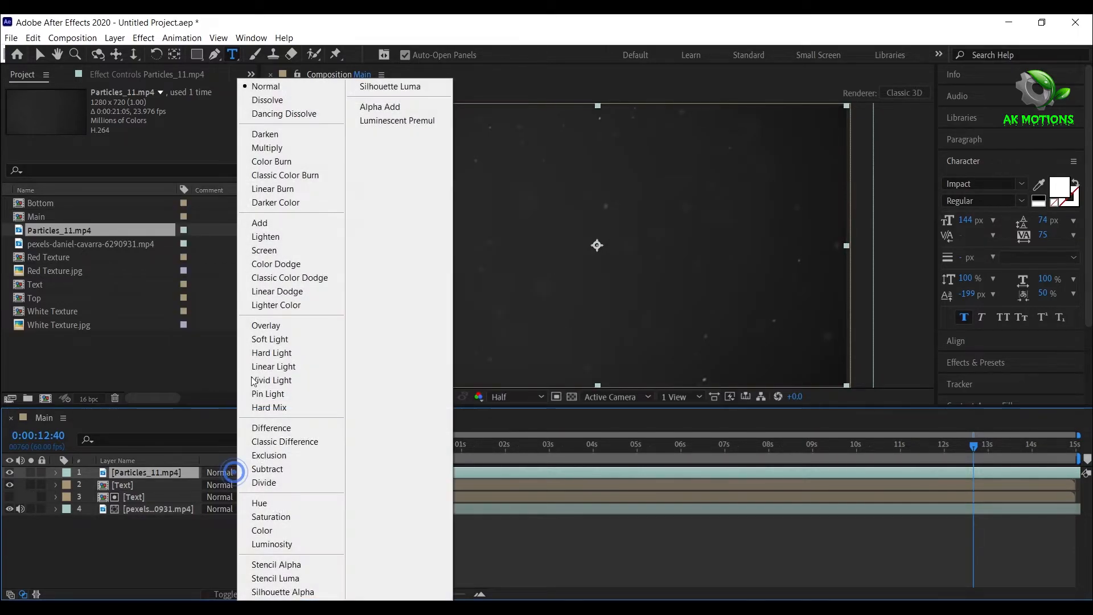
click(263, 250)
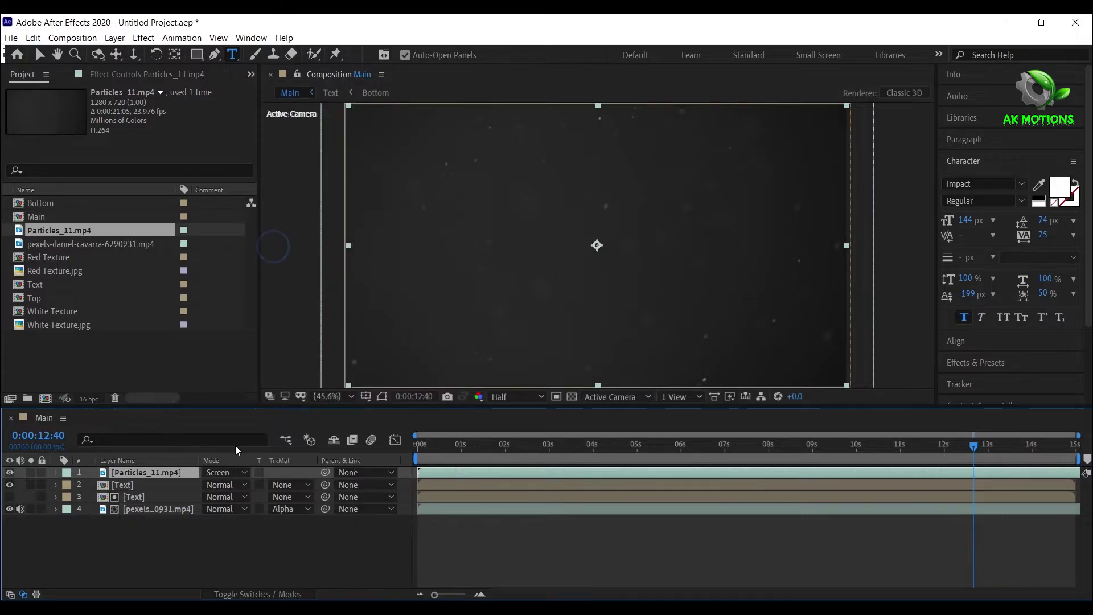
click(980, 362)
click(993, 223)
text(curv)
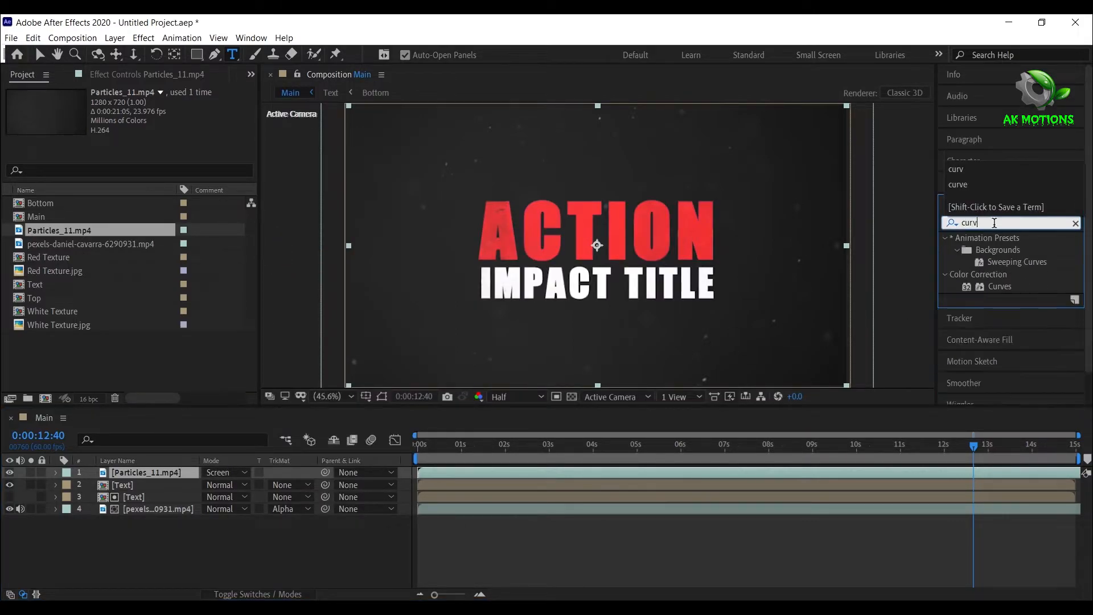
Apply Curves to the particles layer and pull the curve's midpoint down to darken it.
double_click(1001, 288)
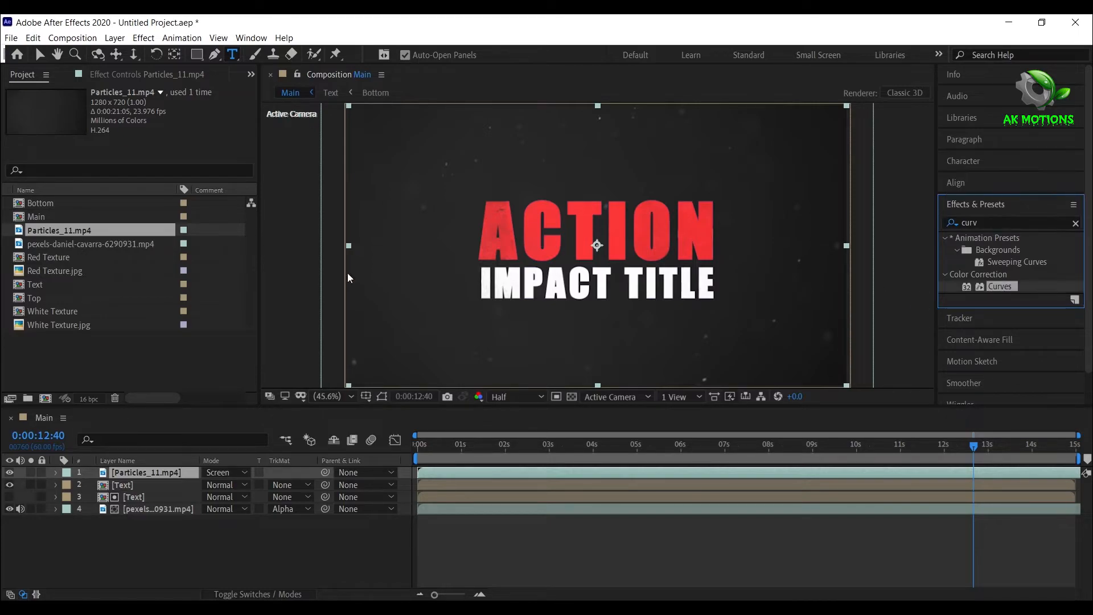
drag(109, 289, 121, 299)
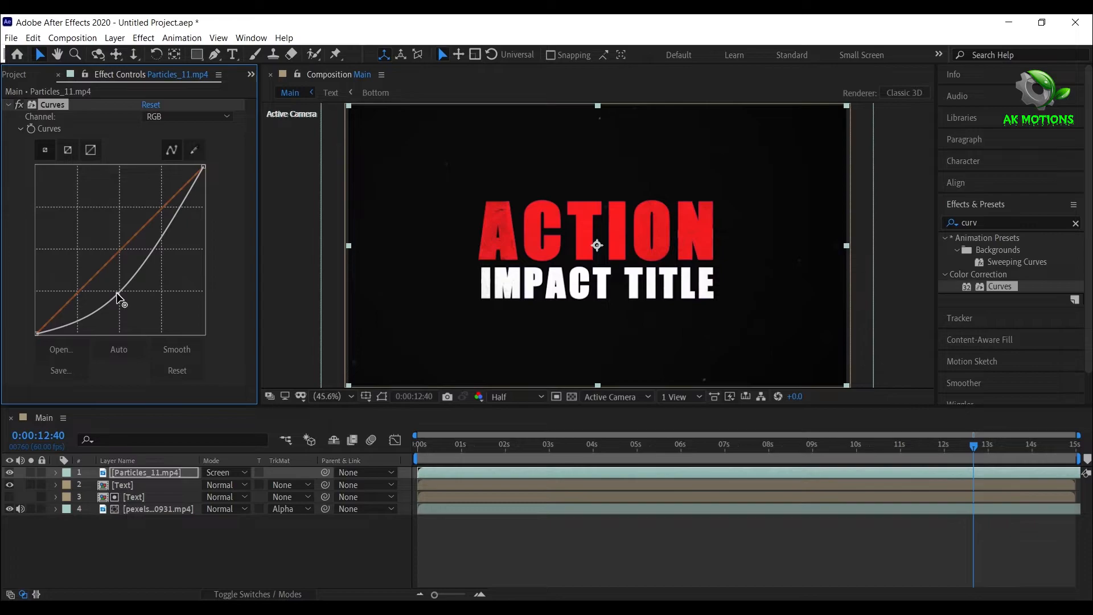
click(296, 579)
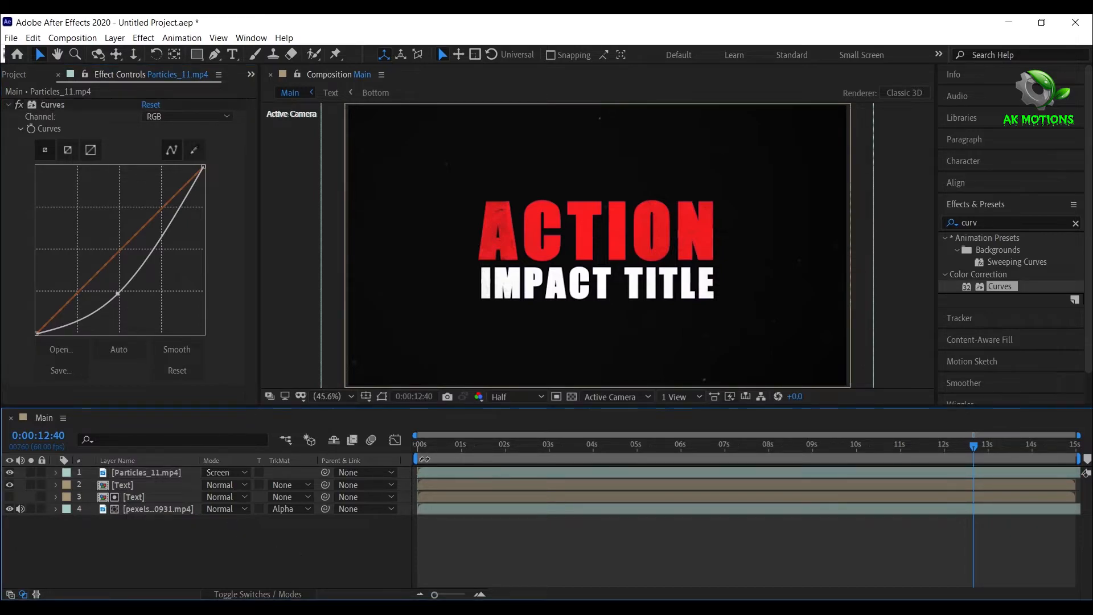
Scrub the time ruler from the start through 2, 5, 7, 12 seconds to the final frame to preview.
click(435, 446)
drag(435, 445, 530, 446)
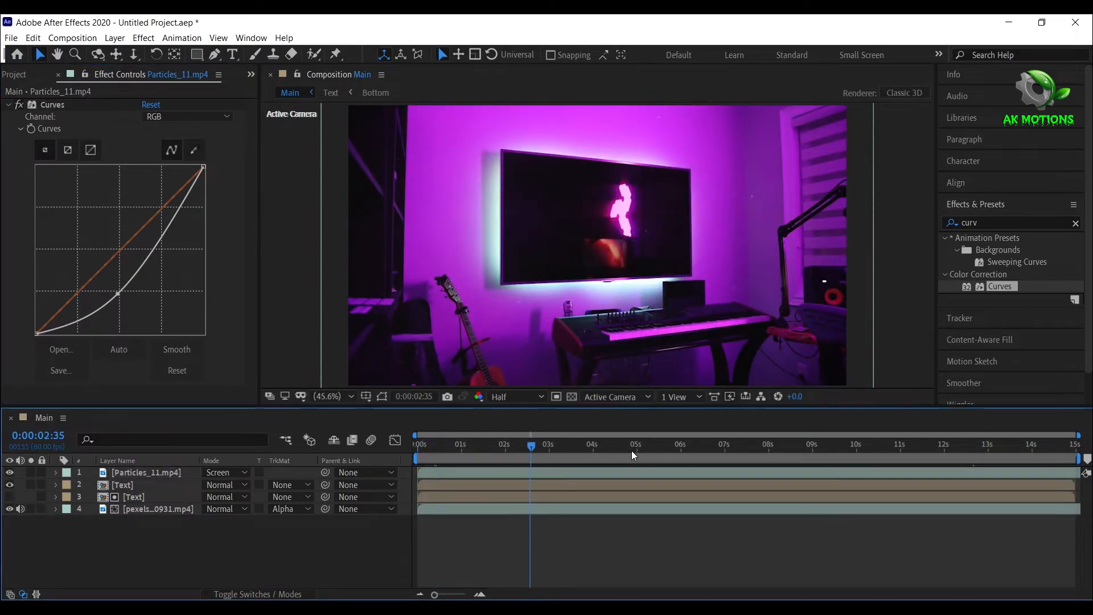
click(658, 445)
click(717, 445)
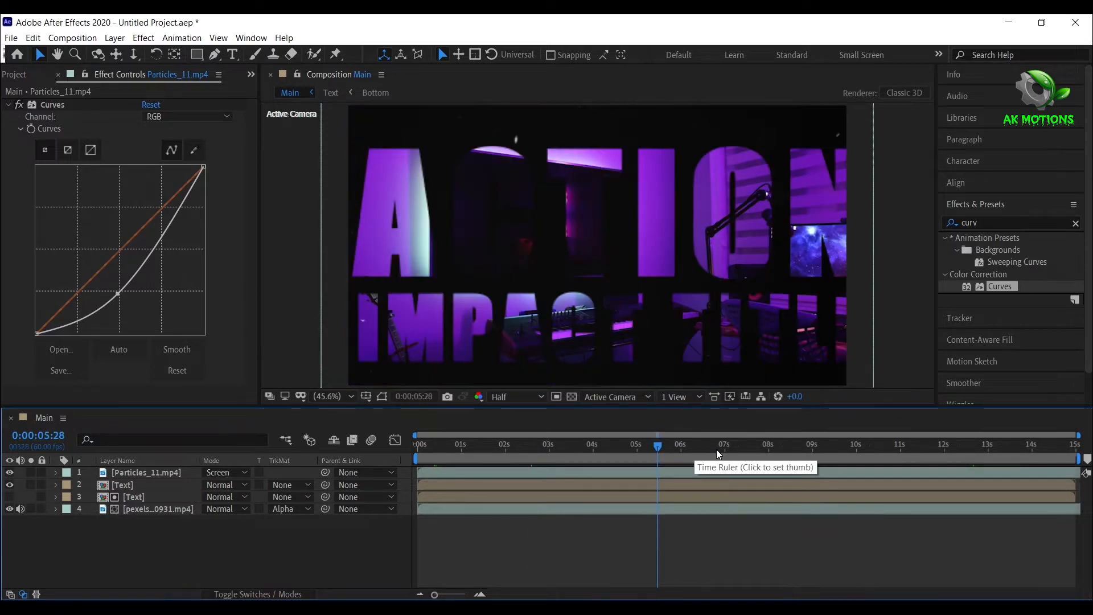
click(959, 446)
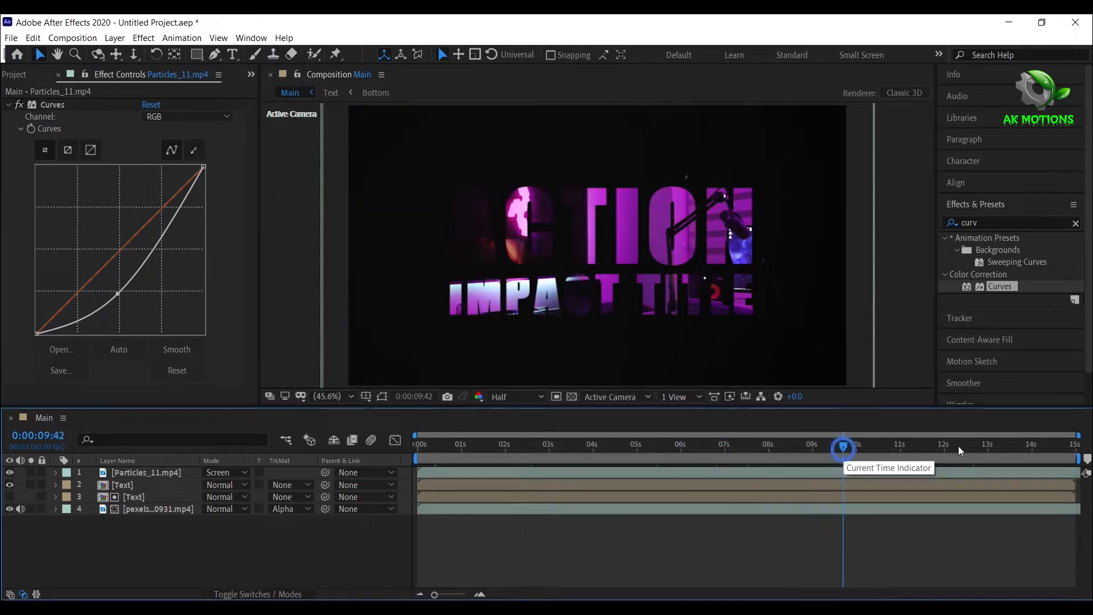
drag(1033, 446, 1074, 446)
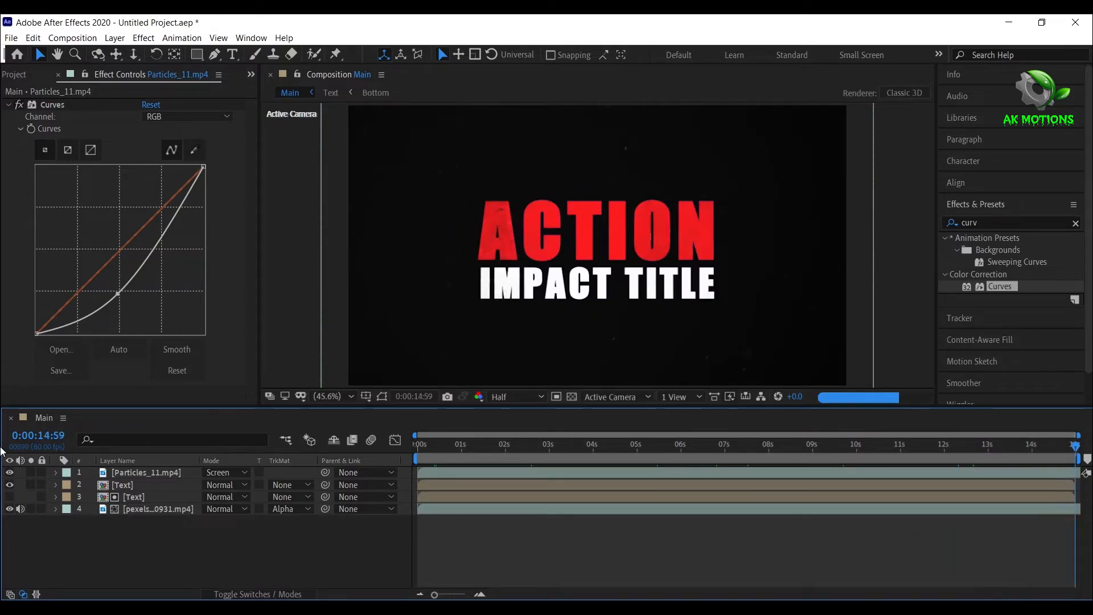
Inside the Top precomp, apply the Decrease Tracking preset to the ACTION text at frame 0.
double_click(144, 487)
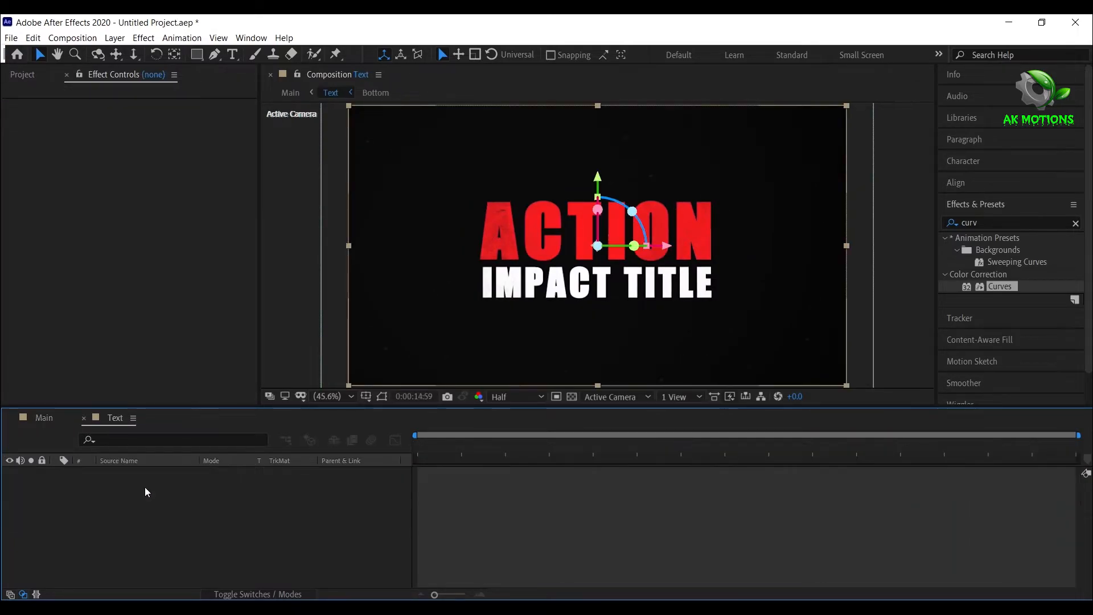
double_click(140, 475)
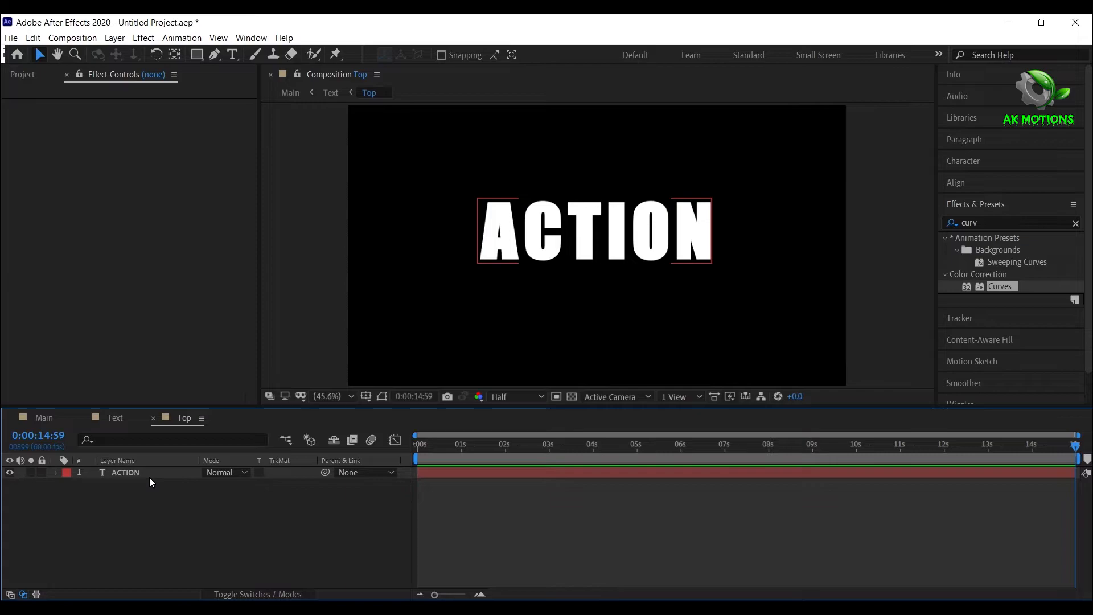
click(148, 477)
click(1007, 222)
text(dec)
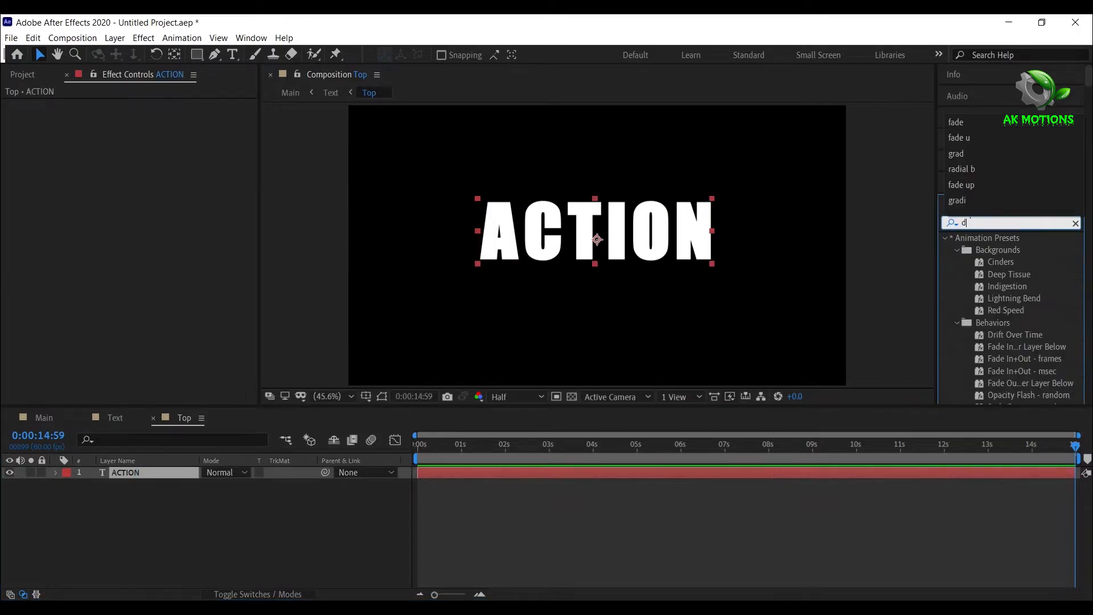
click(1029, 297)
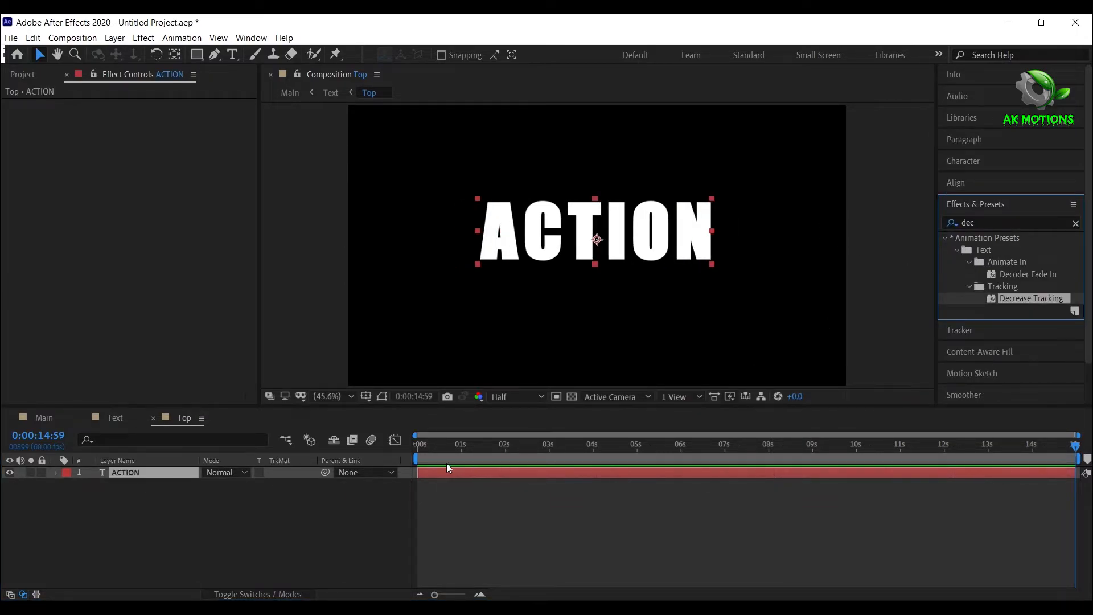
key(Home)
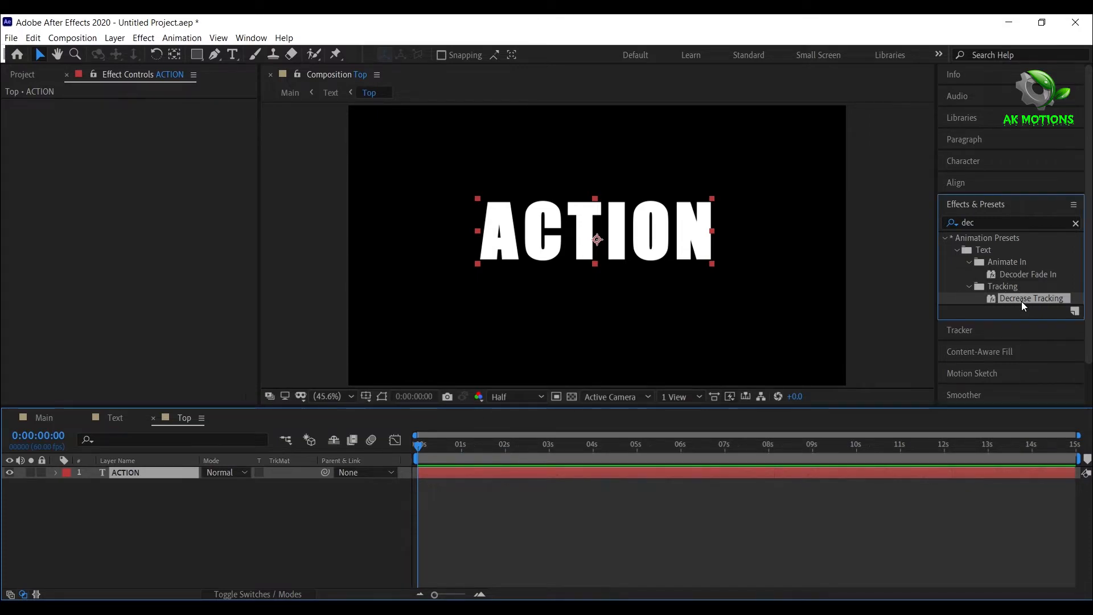
double_click(1022, 299)
Stretch the ACTION tracking animation's last keyframe to near the end of the timeline.
click(189, 472)
key(u)
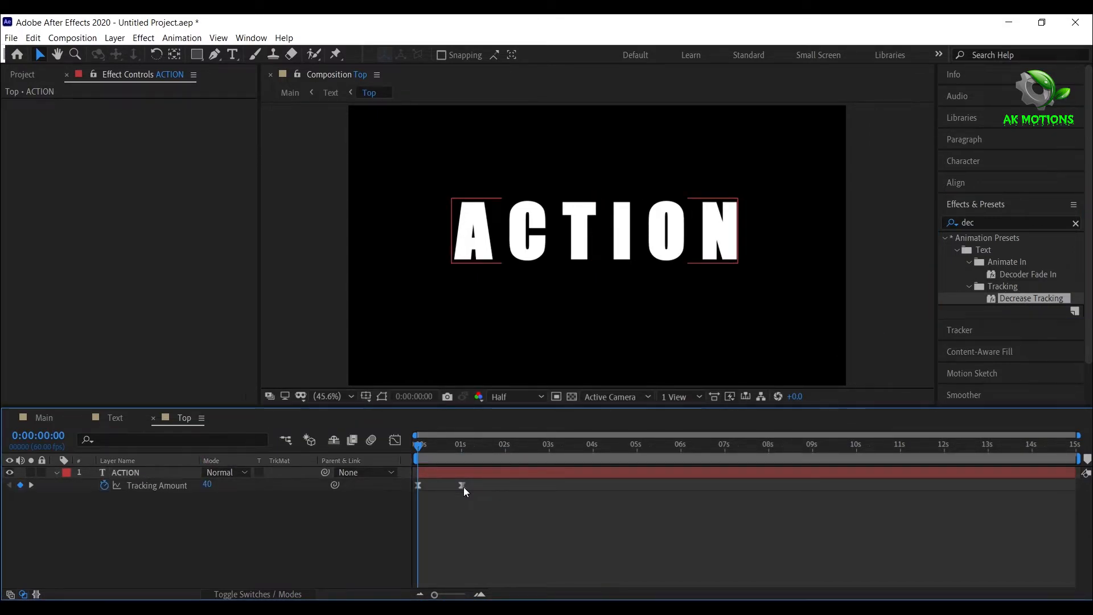
drag(461, 484, 774, 485)
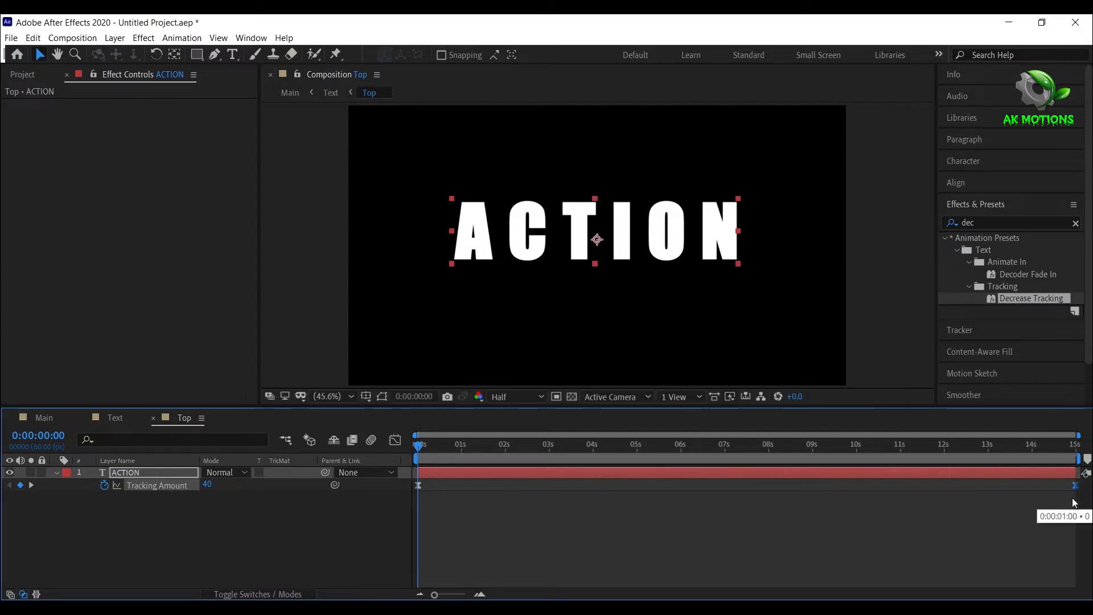
click(217, 521)
In the Bottom precomp, apply the Decrease Tracking preset to the IMPACT TITLE text.
click(115, 417)
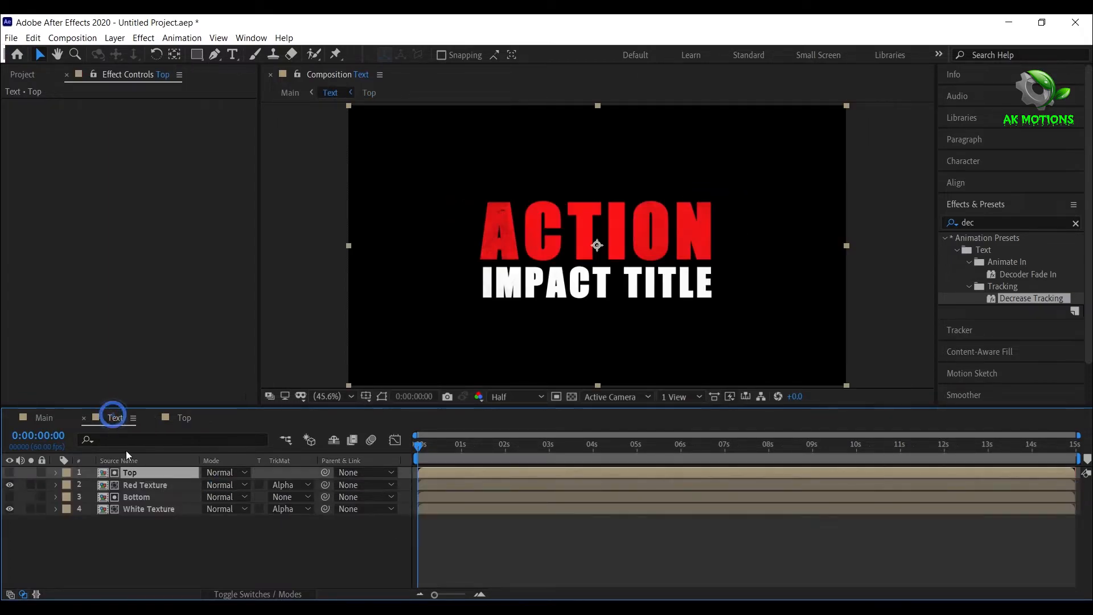
double_click(136, 497)
click(142, 473)
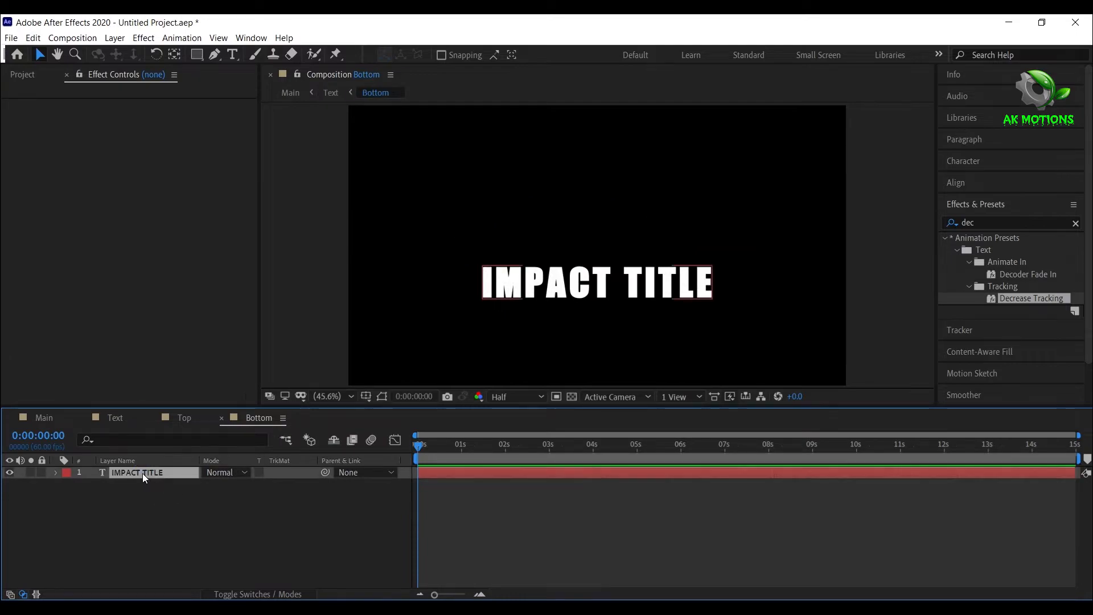
double_click(1030, 299)
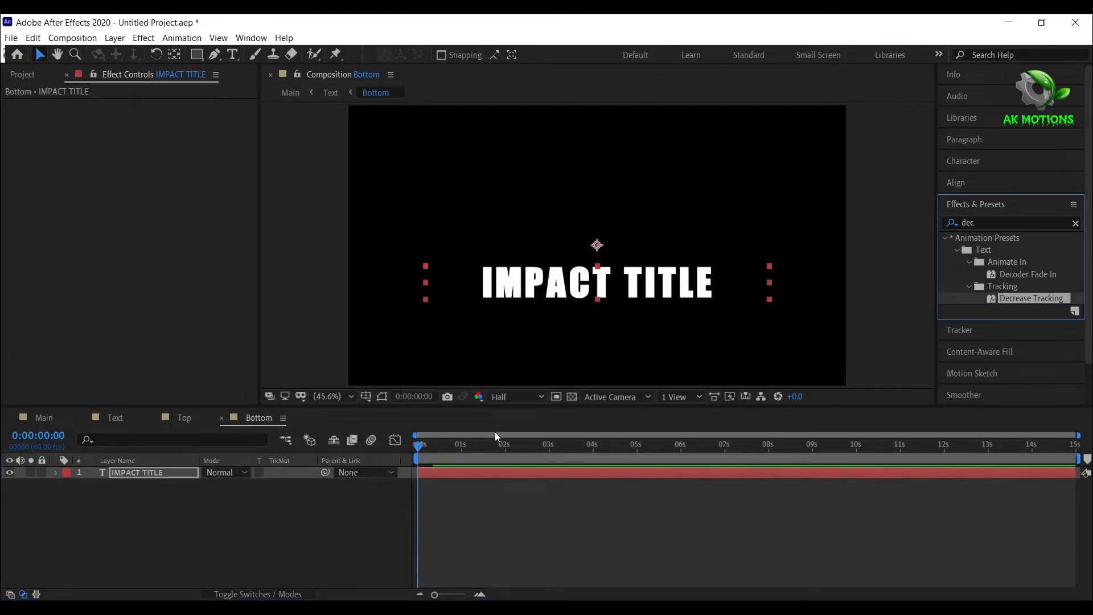
Stretch the IMPACT TITLE tracking animation to 15 seconds and return to the Main composition.
key(u)
key(u)
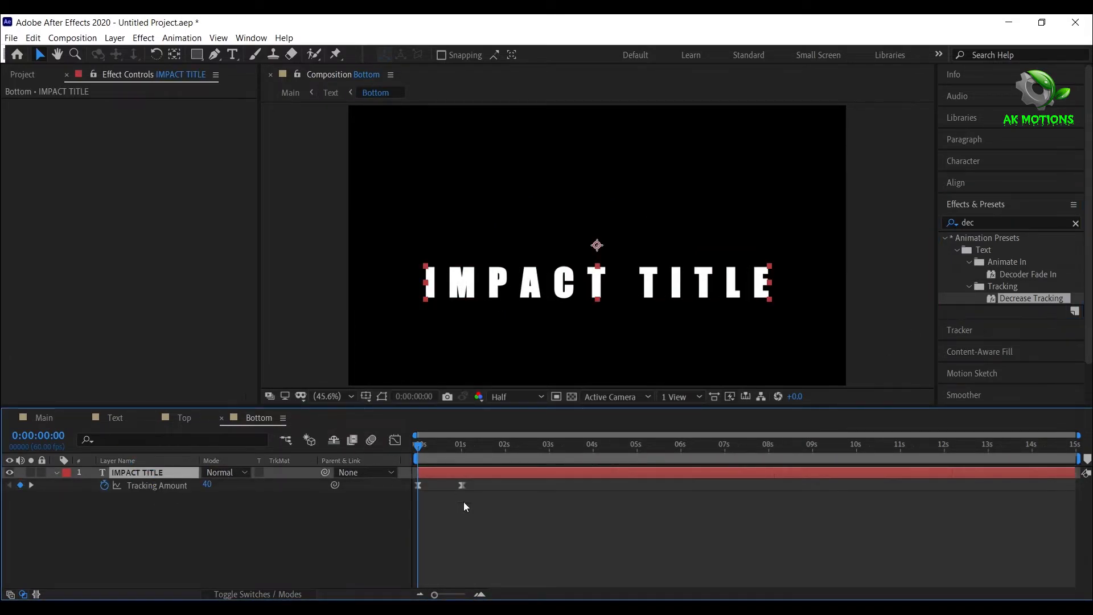
drag(462, 485, 1075, 485)
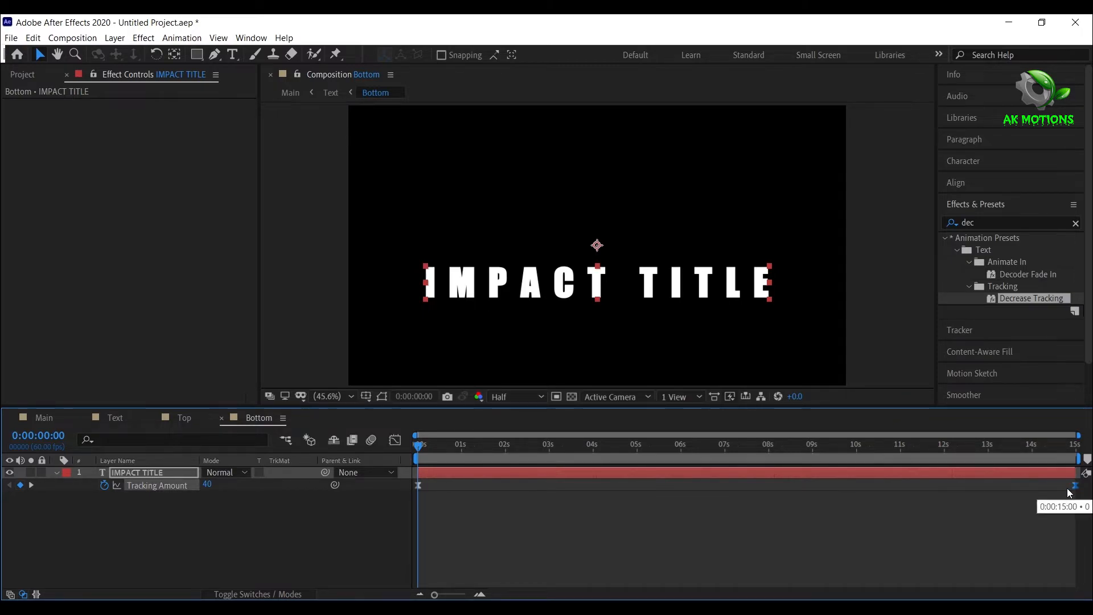
click(461, 520)
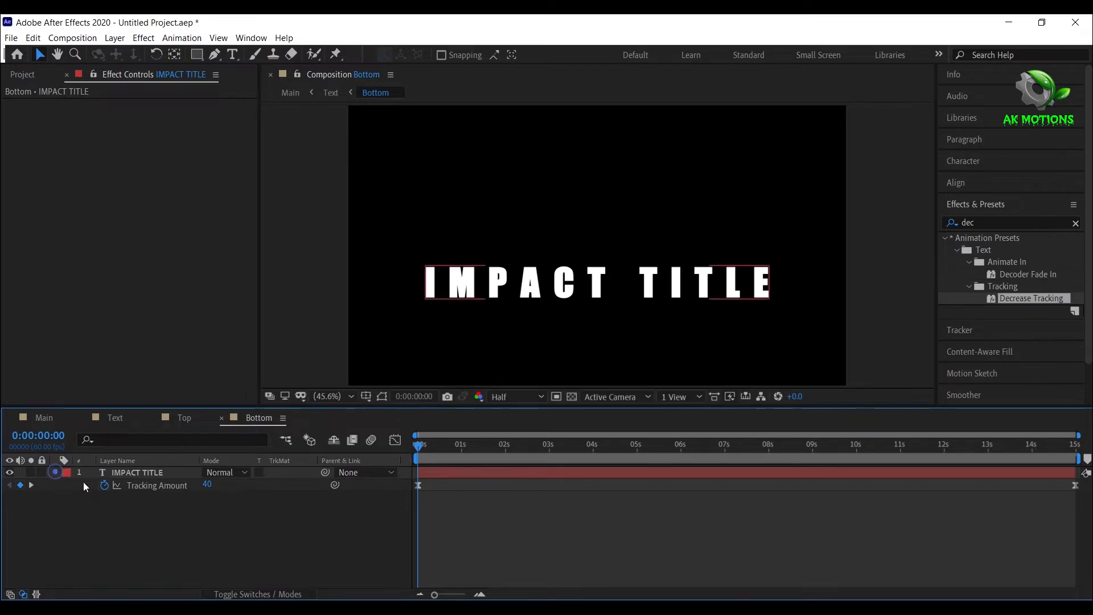
click(57, 472)
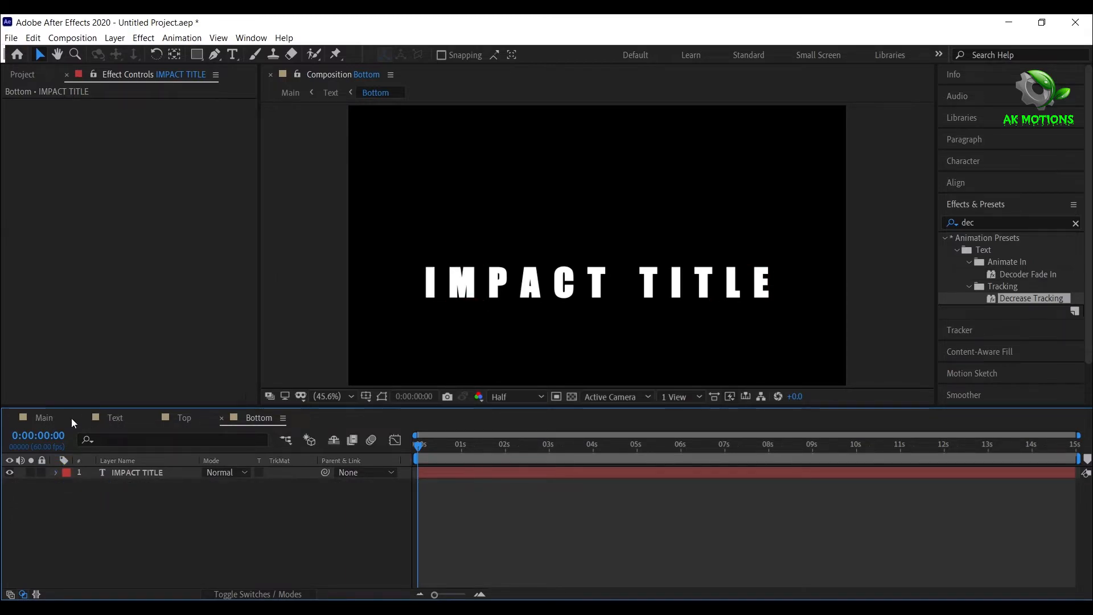
click(40, 418)
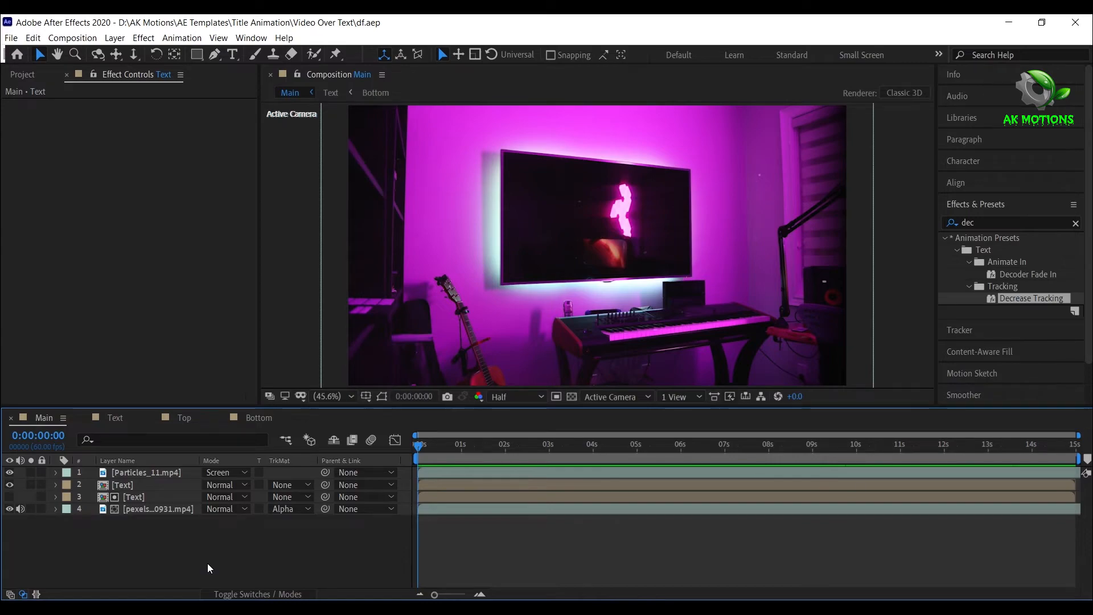
In the Top precomp, retype the ACTION text layer to read CINEMATIC.
click(190, 419)
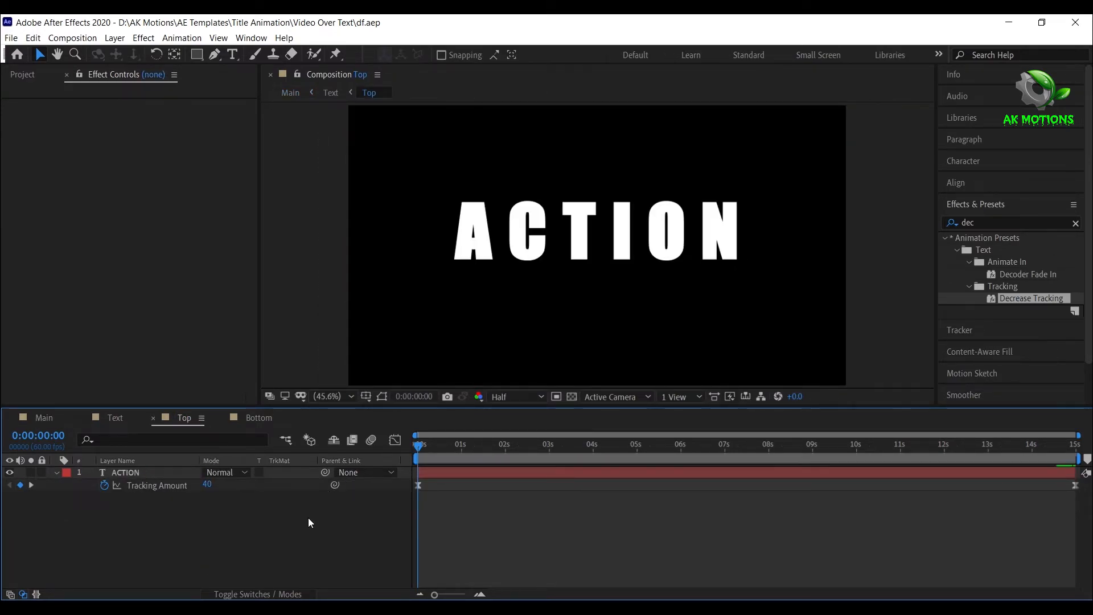
key(space)
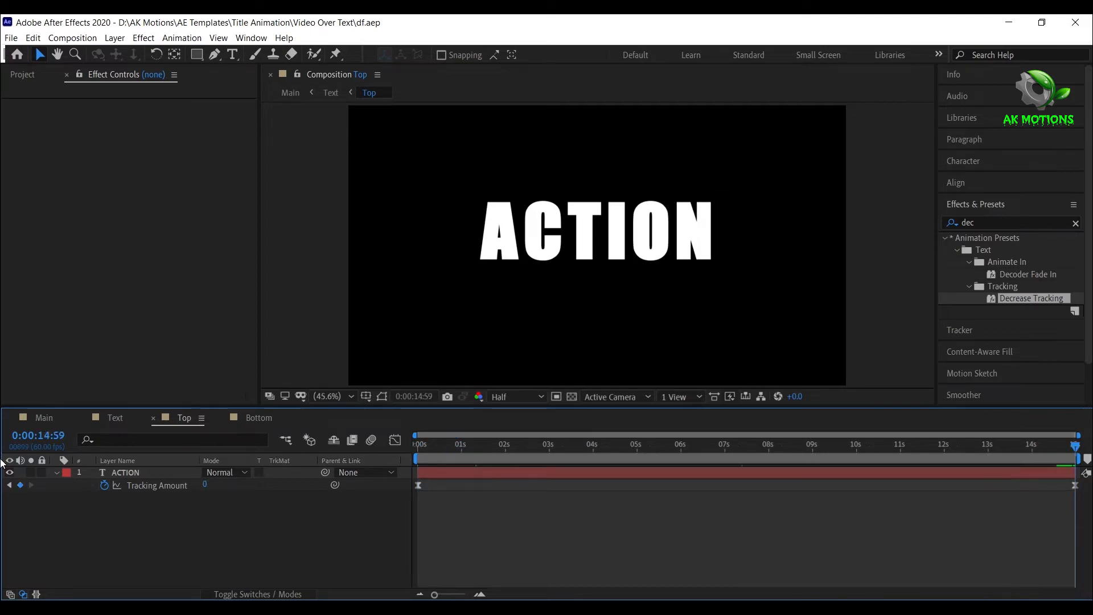
click(86, 472)
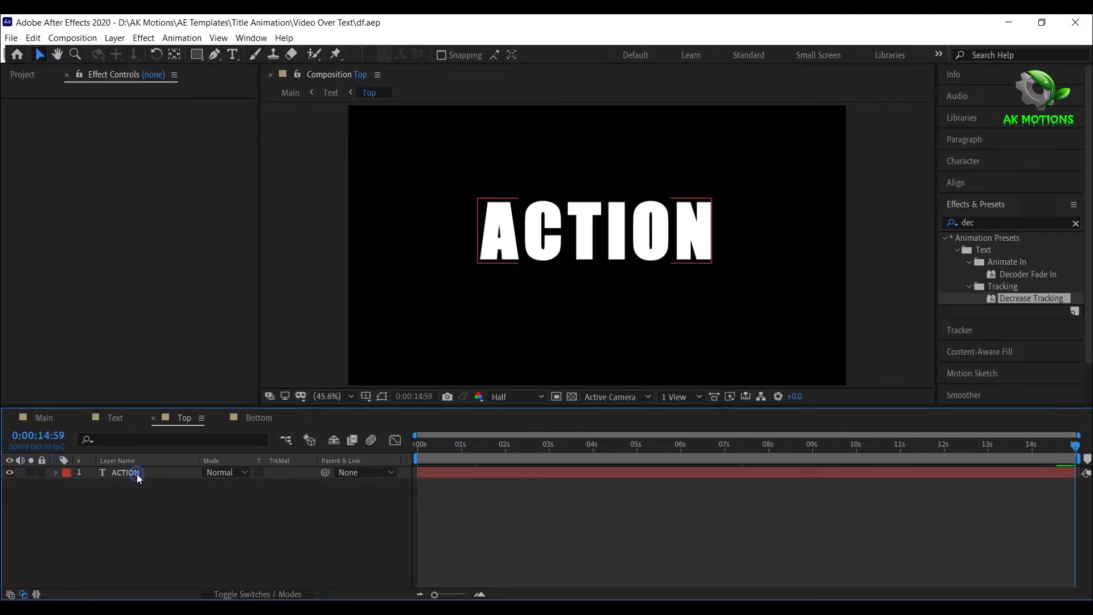
click(136, 474)
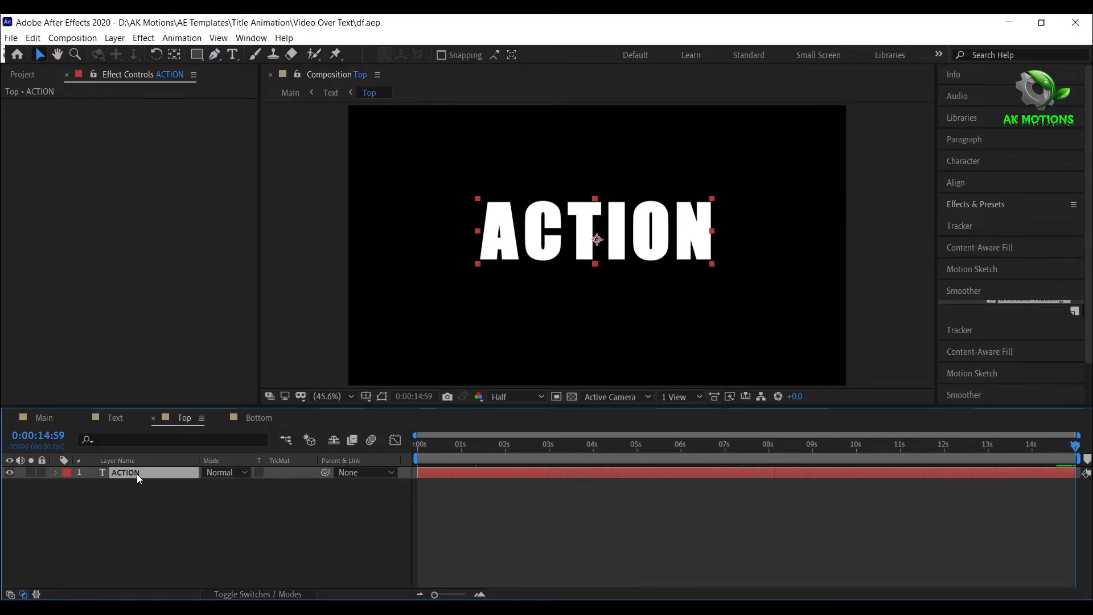
key(ctrl+t)
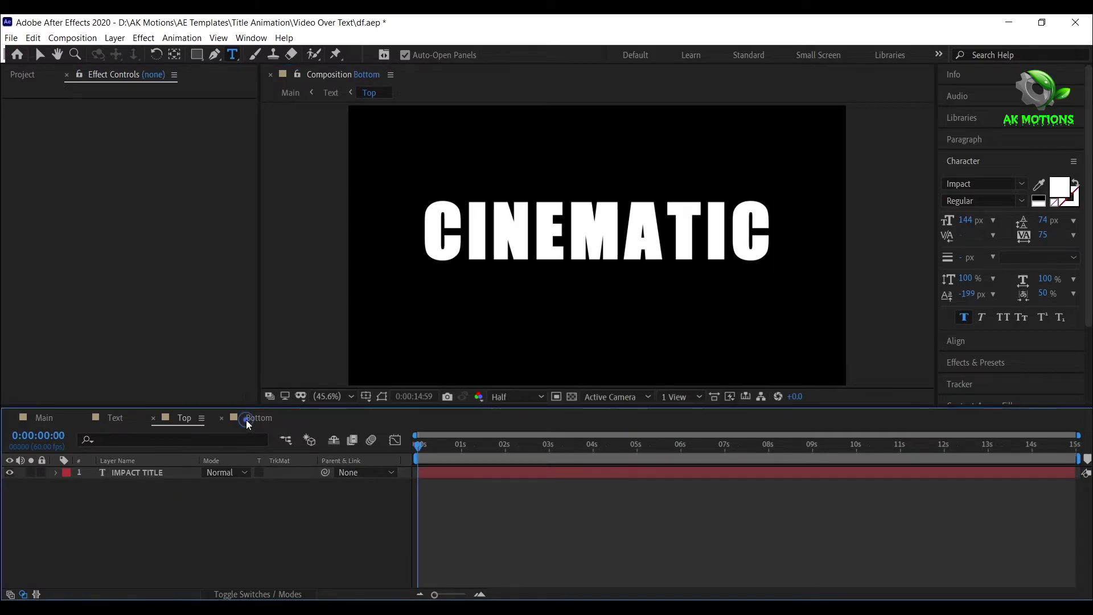
In the Bottom precomp, select the IMPACT TITLE line and retype it as TITLE.
click(246, 421)
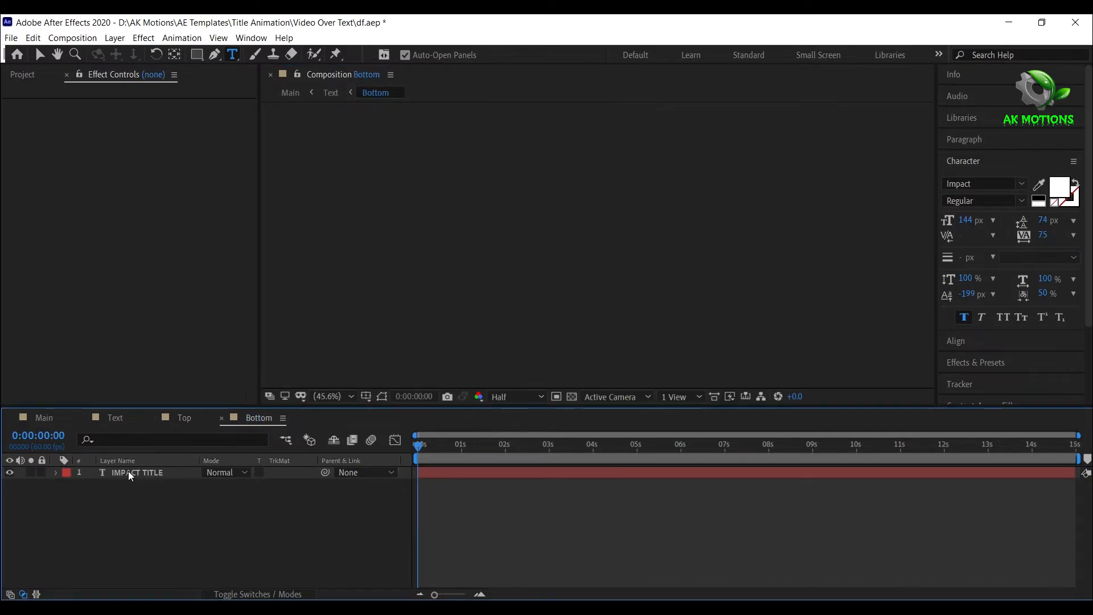
double_click(128, 472)
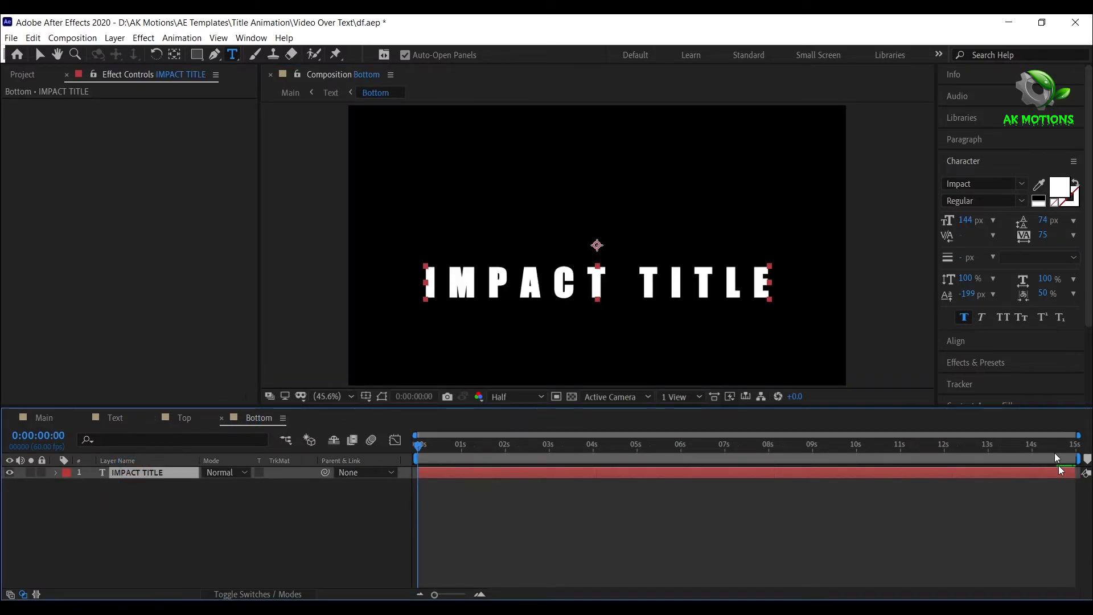
key(End)
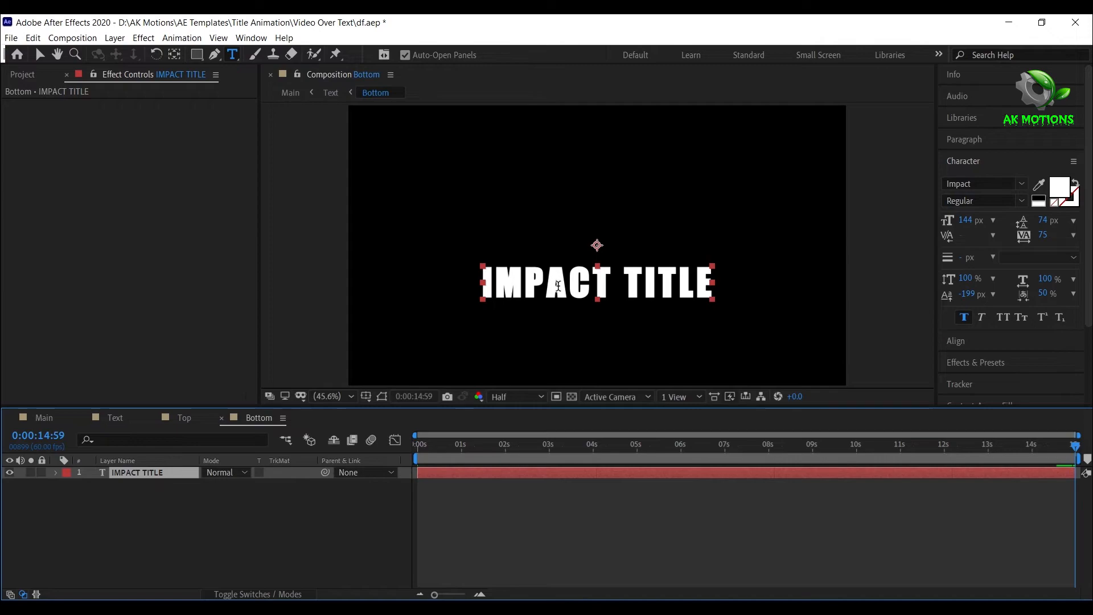
double_click(559, 285)
click(559, 285)
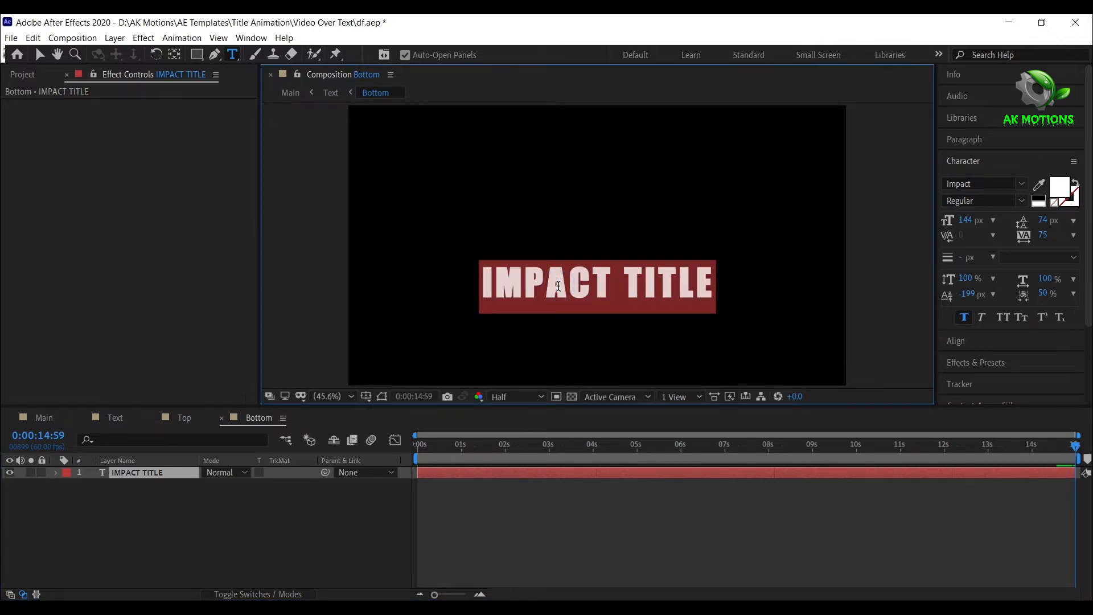
text(TITLE)
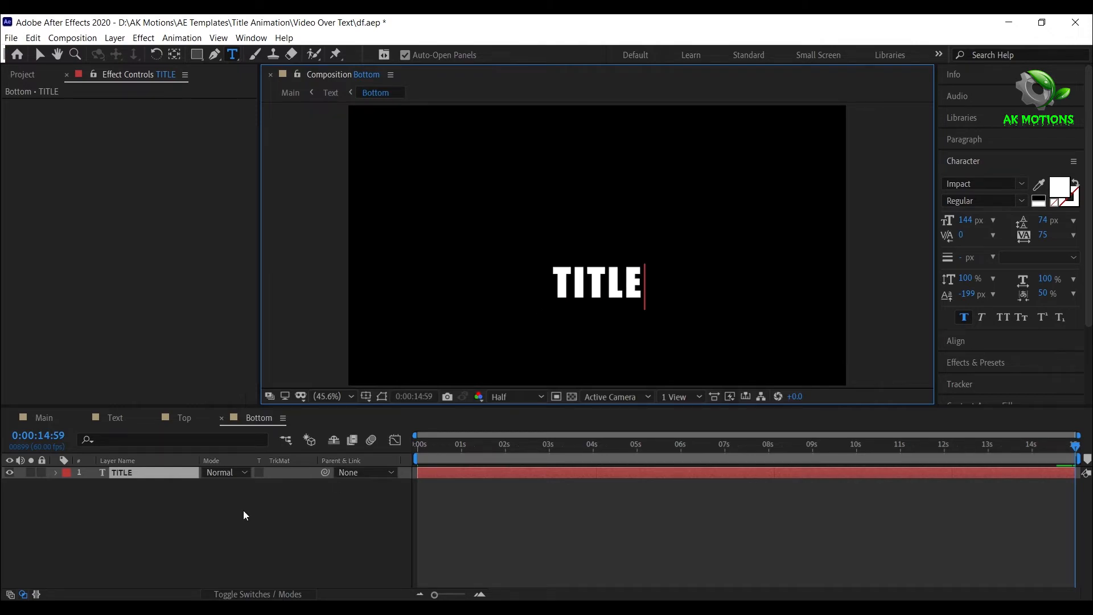
click(243, 515)
Return through Text to the Main composition and move the playhead back to 0:00.
click(115, 418)
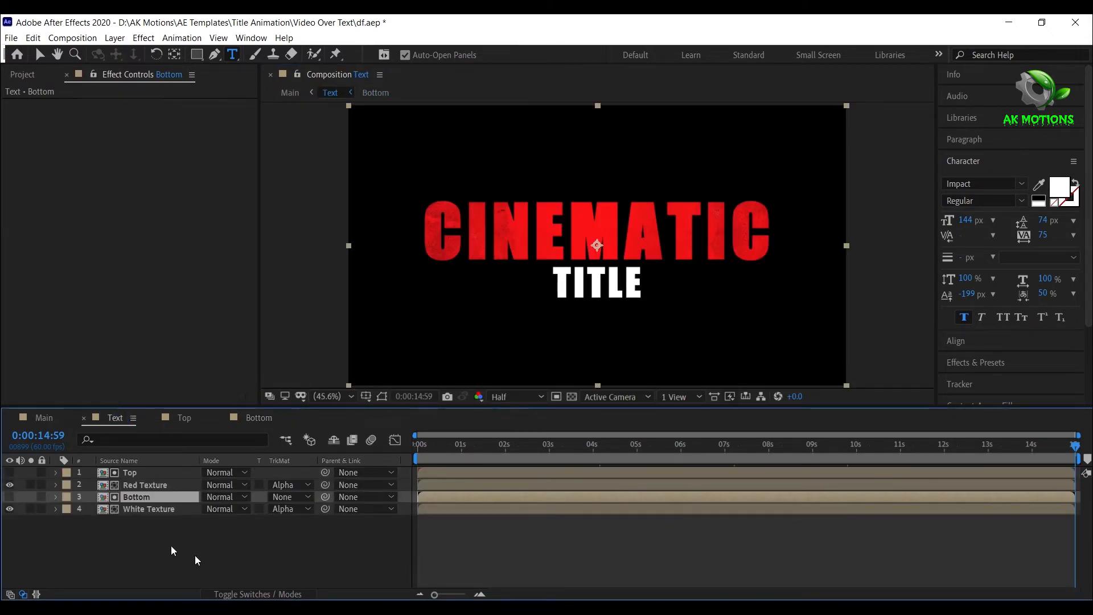
click(45, 417)
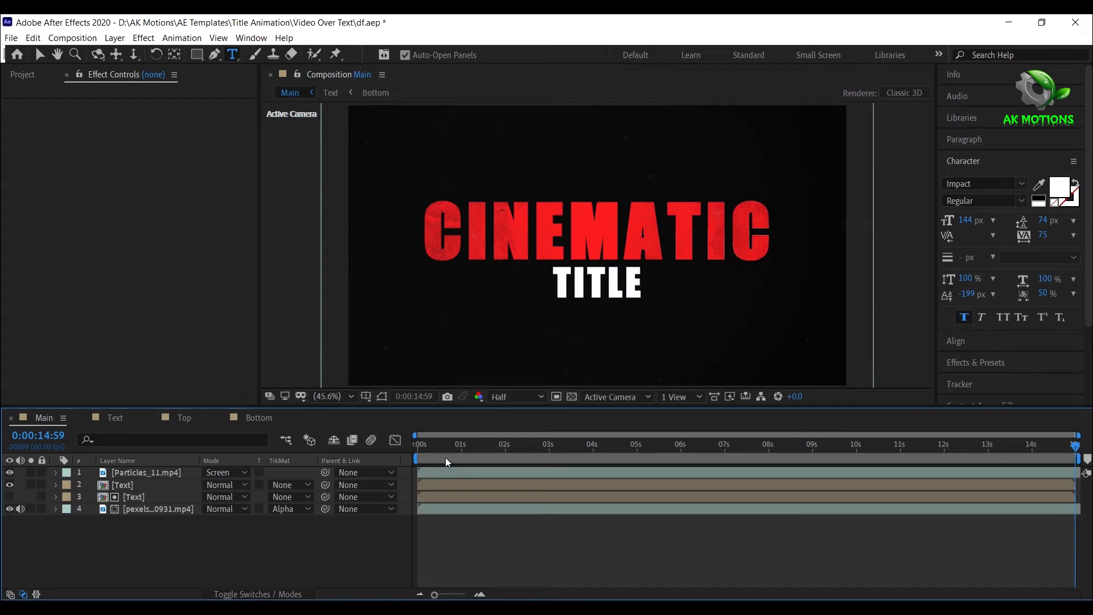
click(436, 446)
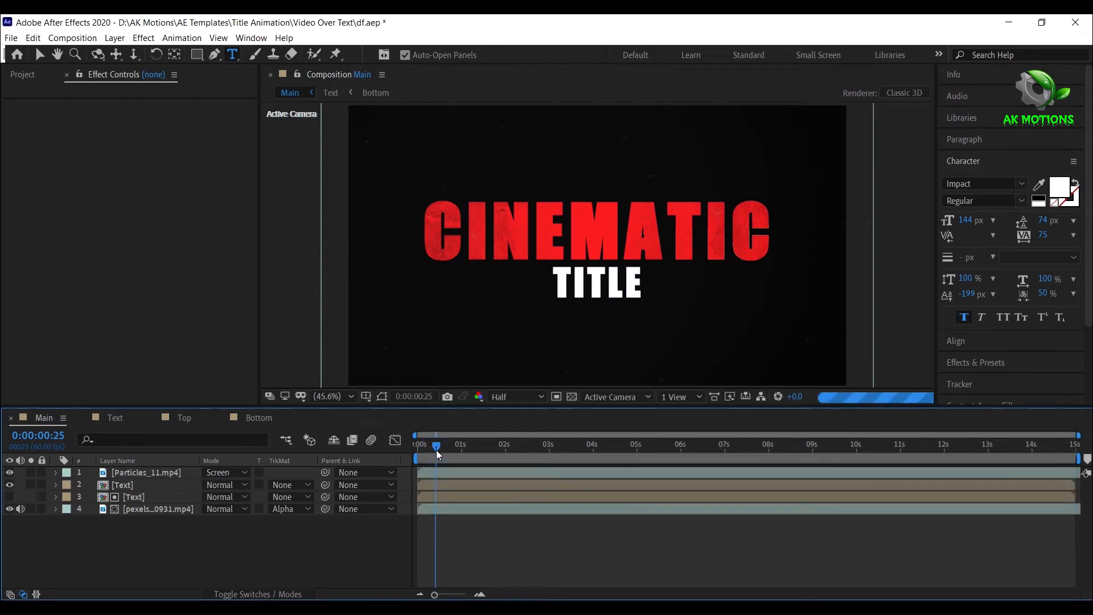
drag(436, 446, 417, 446)
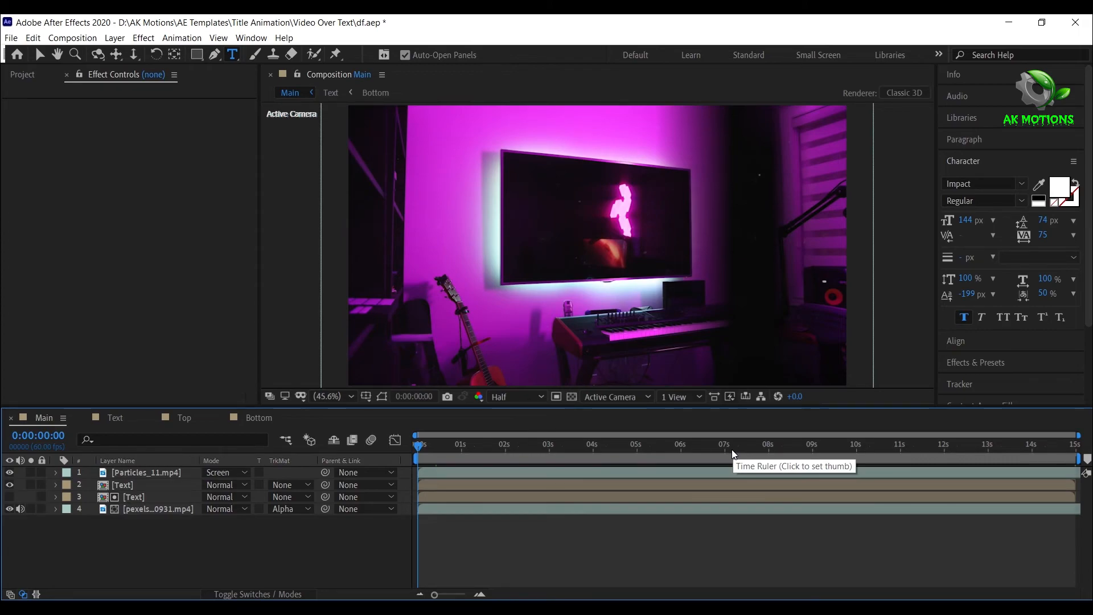
Increase the Text layer's Position X value at its second keyframe near 2 seconds.
click(134, 496)
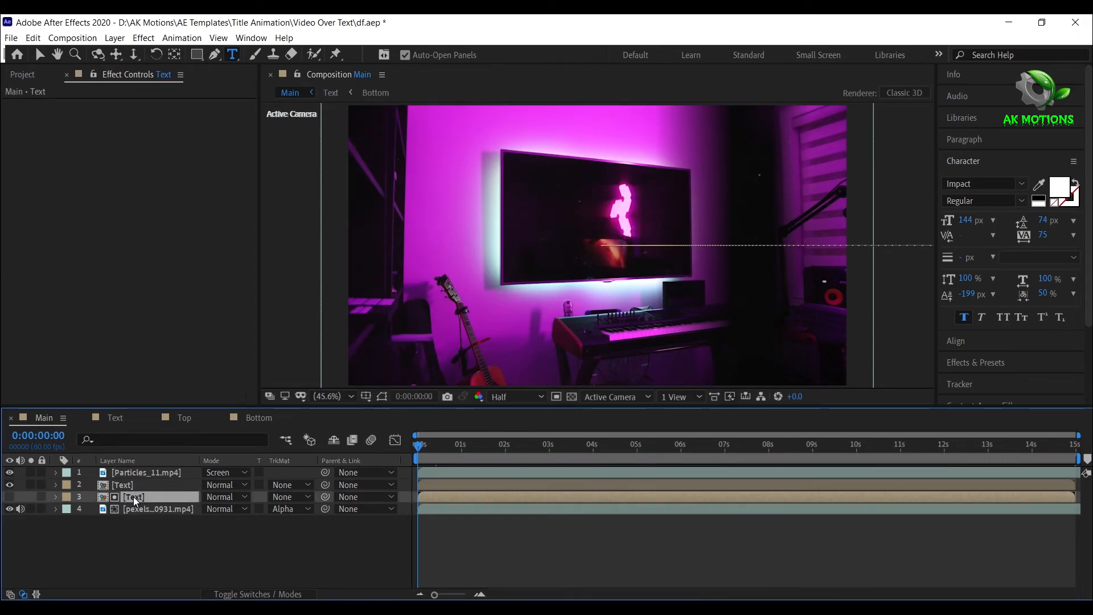
key(p)
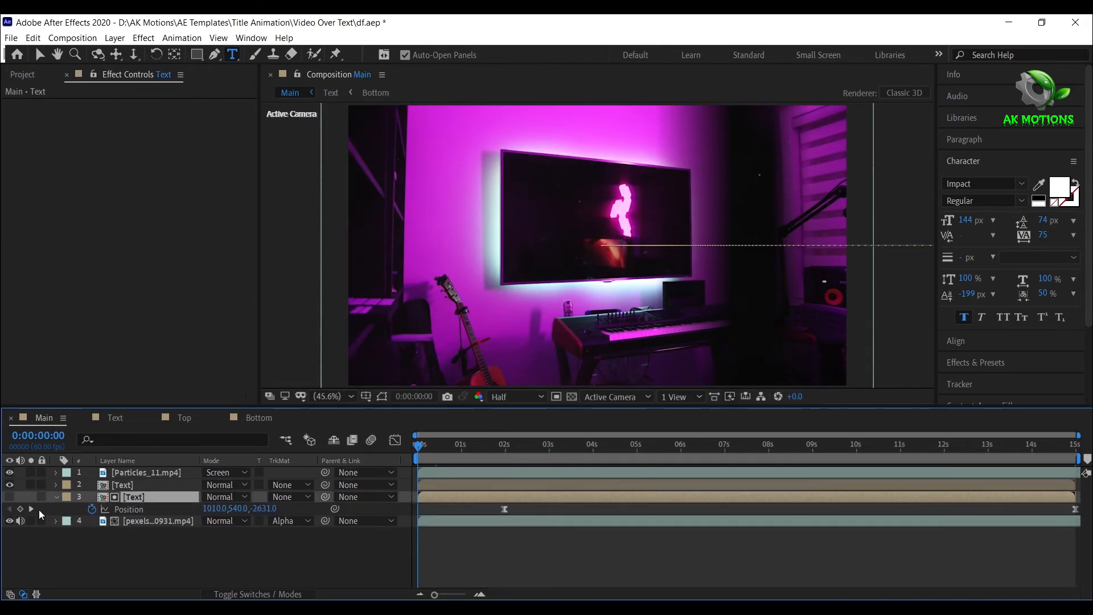
click(30, 510)
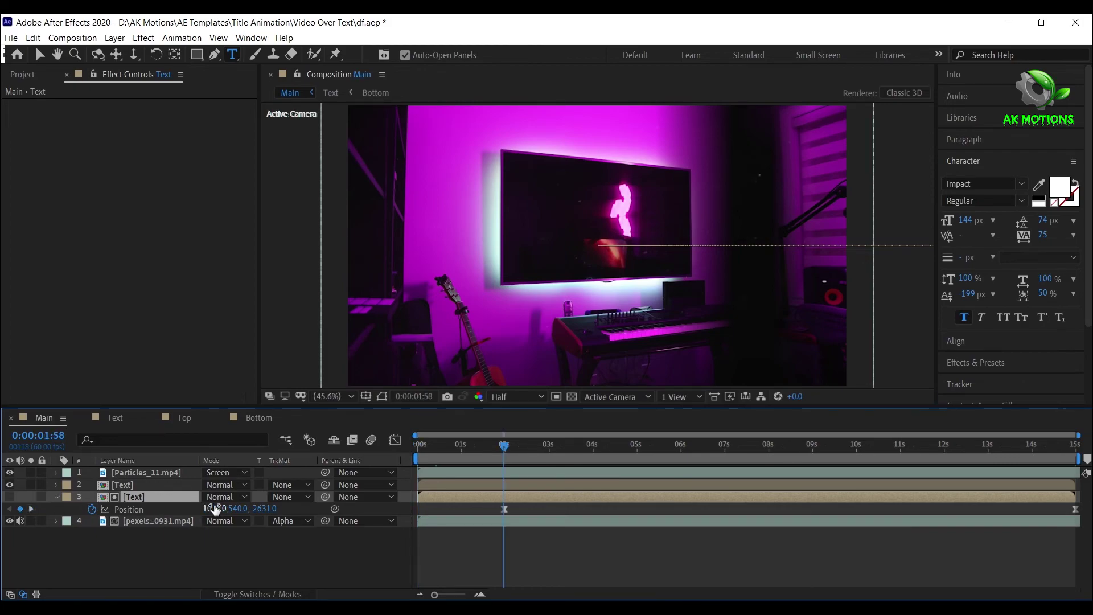
drag(215, 510, 233, 509)
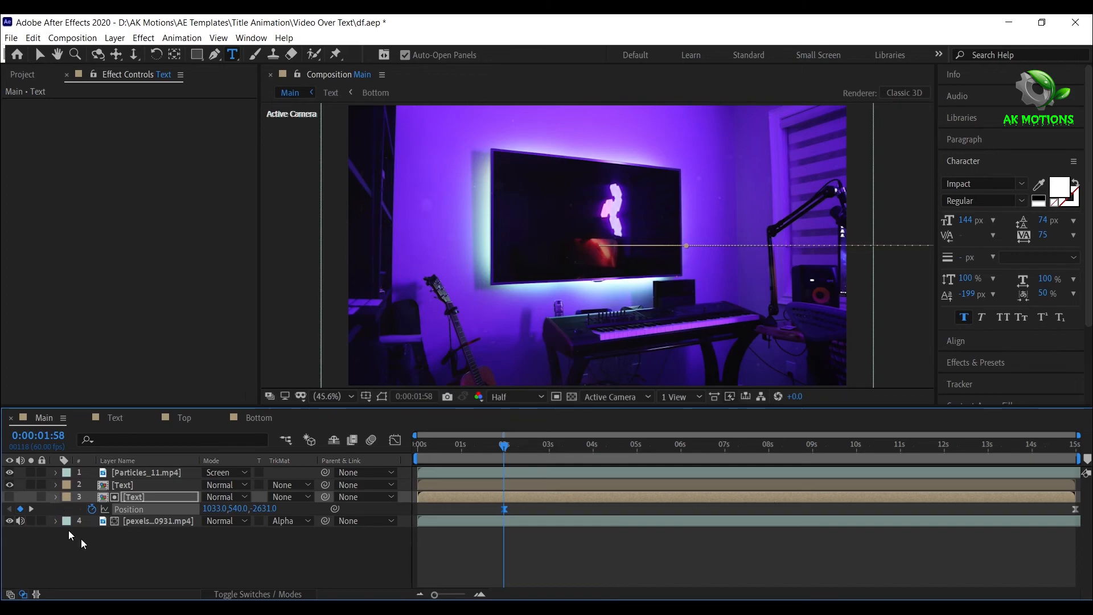
click(55, 499)
click(172, 536)
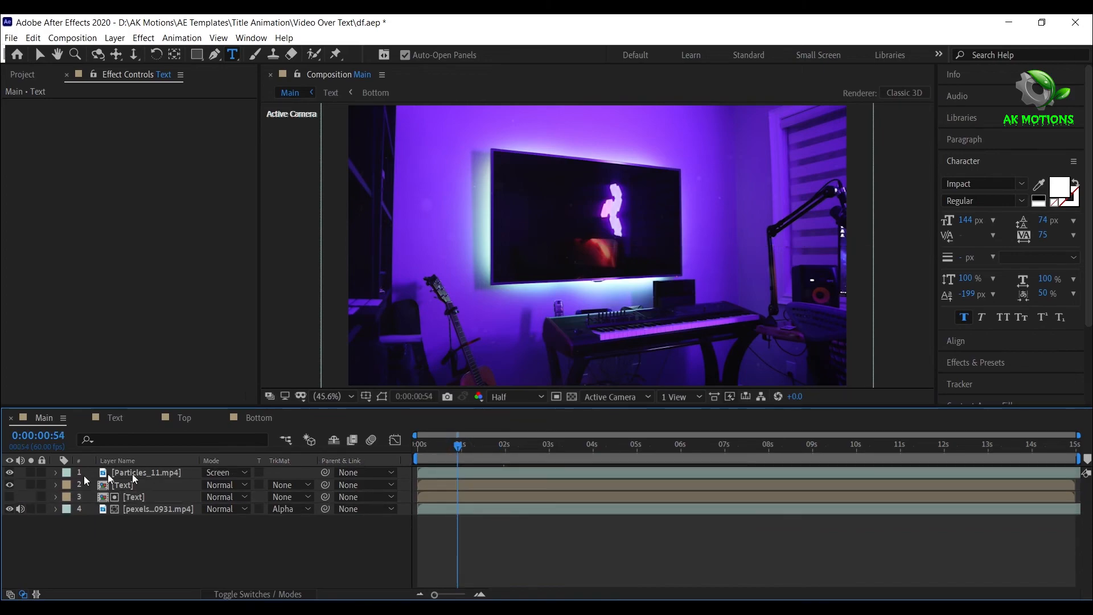
key(Home)
key(space)
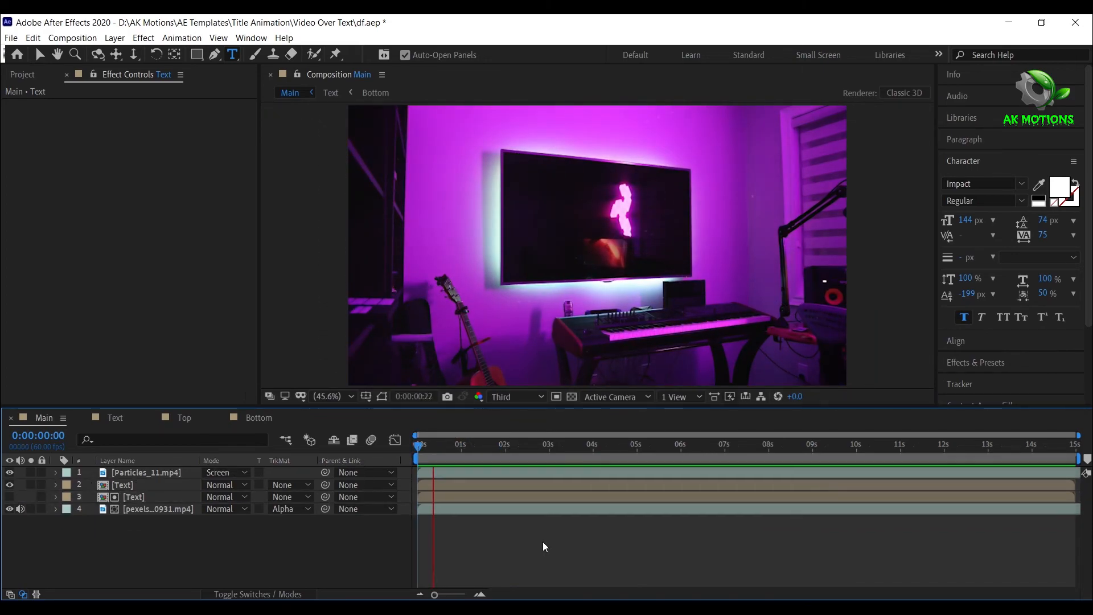